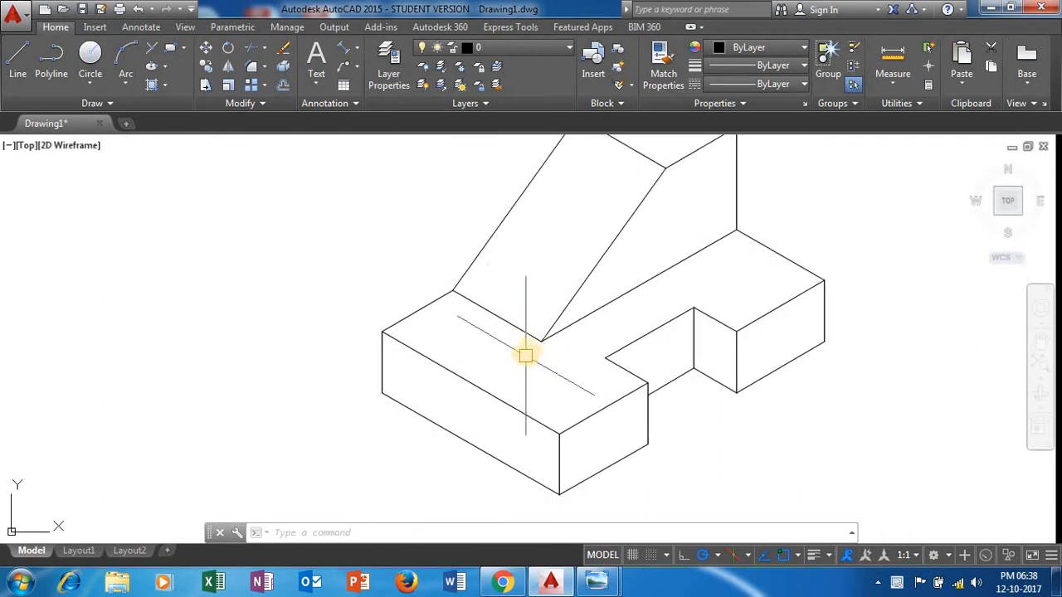
middle_click_drag(555, 258, 544, 290)
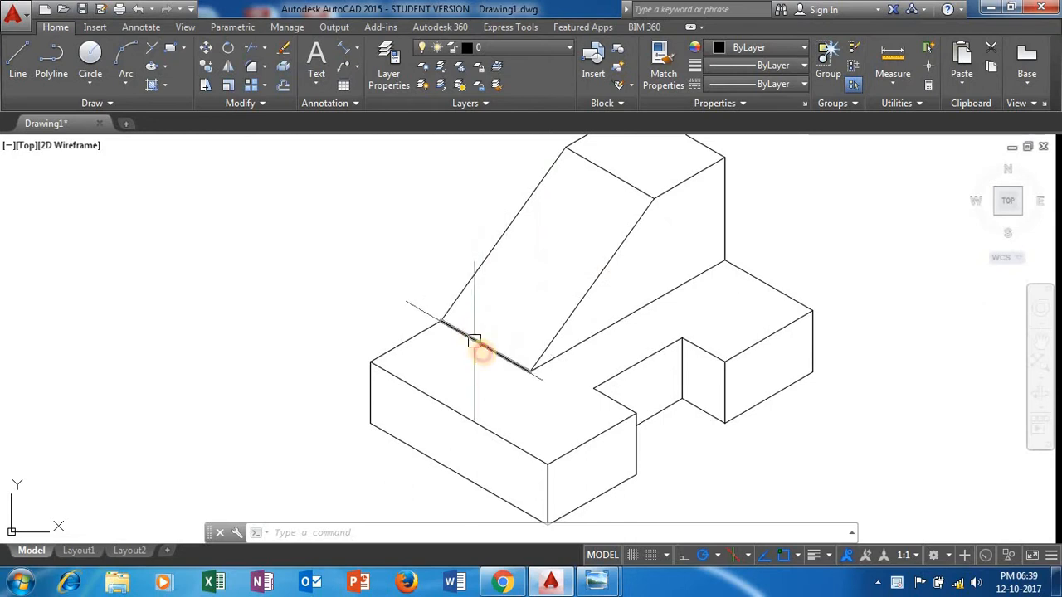
left_click(474, 342)
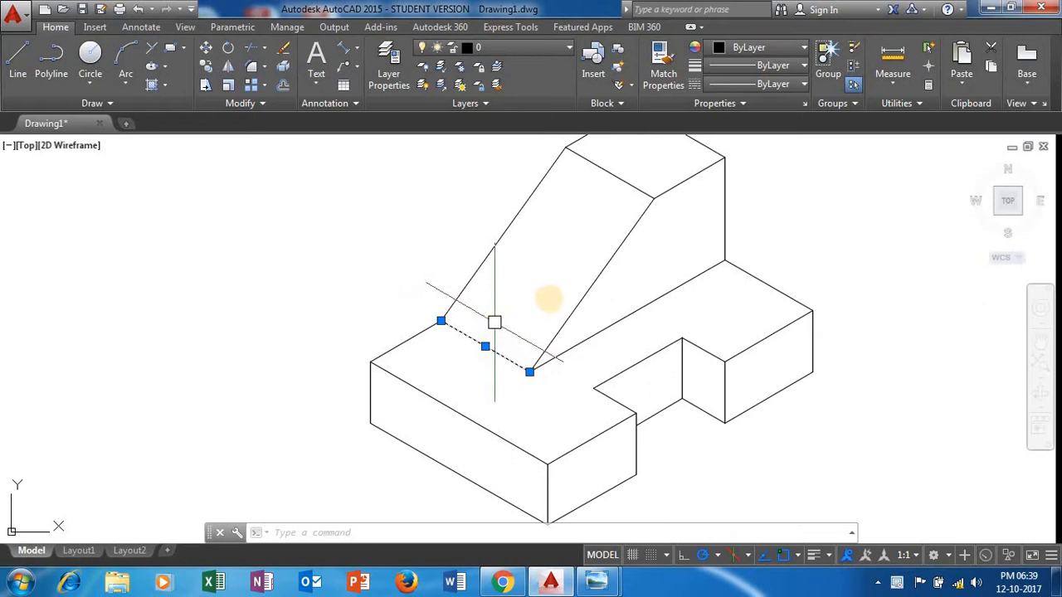
middle_click_drag(548, 299, 531, 332)
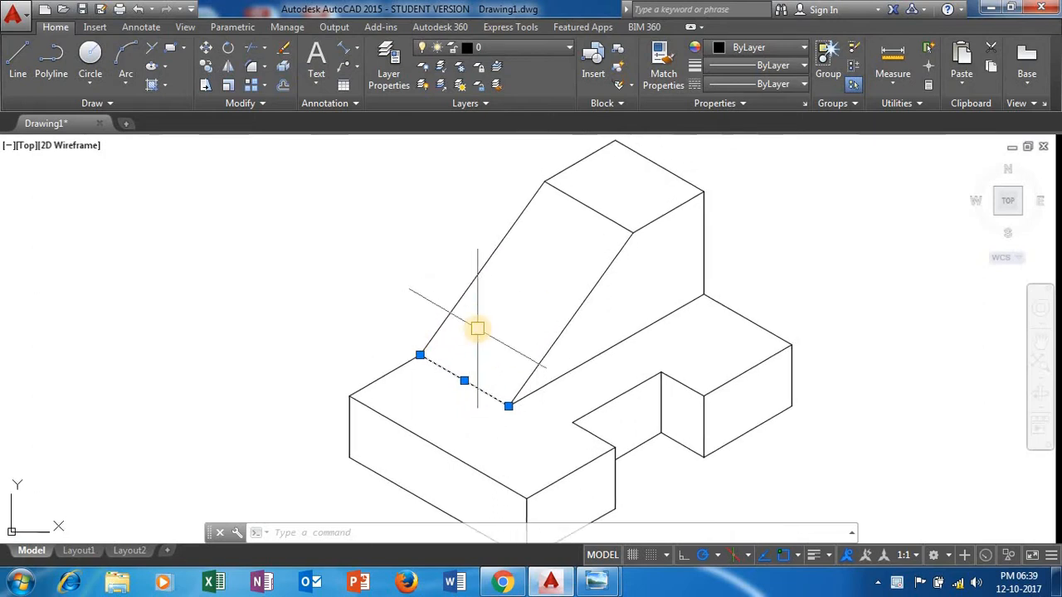
key("Escape")
key("Escape")
scroll(484, 330, "down", 1)
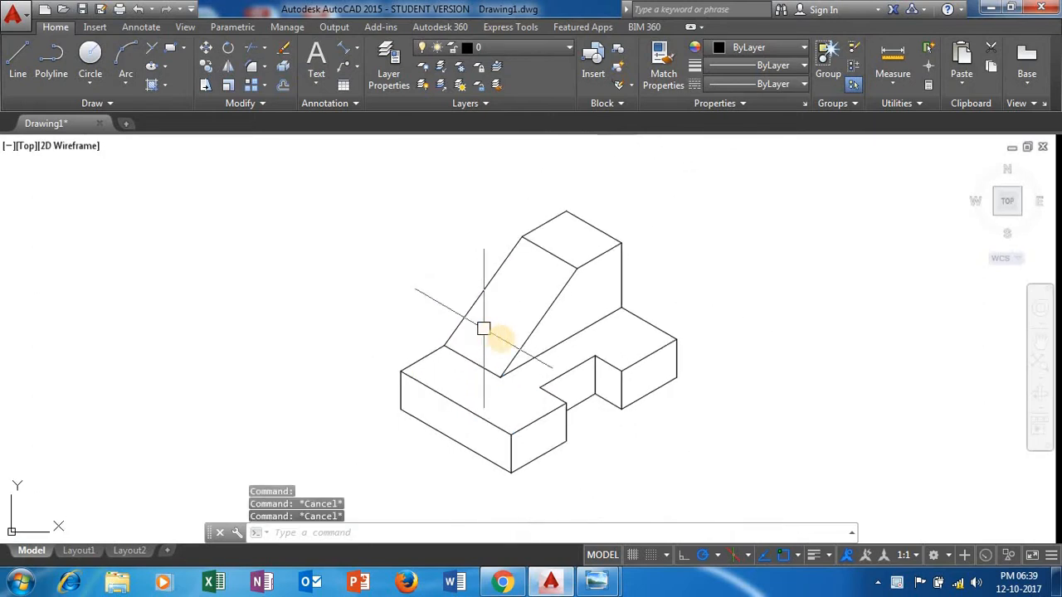
scroll(507, 361, "up", 1)
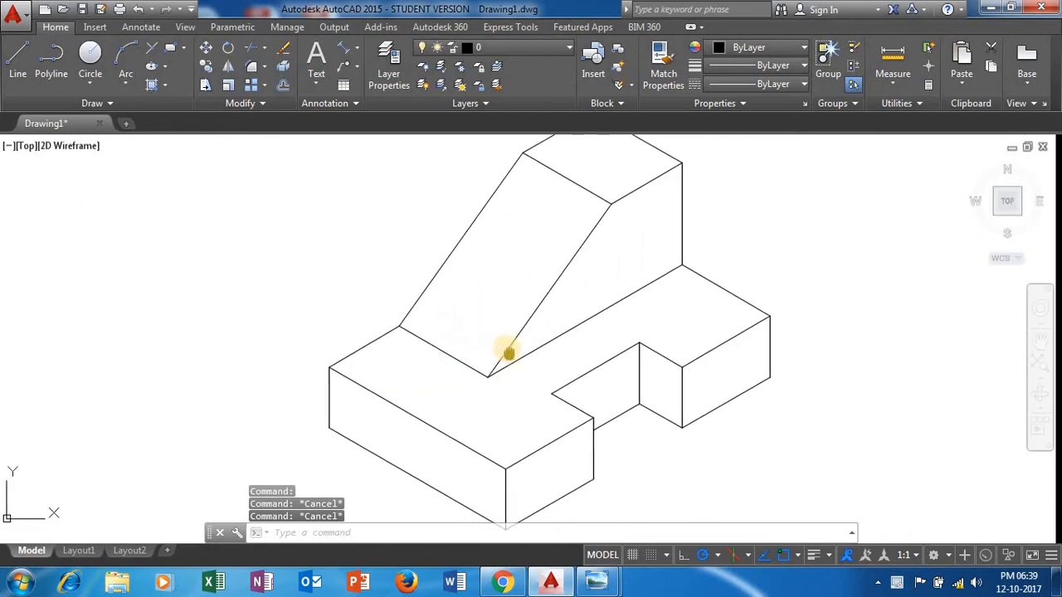
scroll(507, 350, "down", 2)
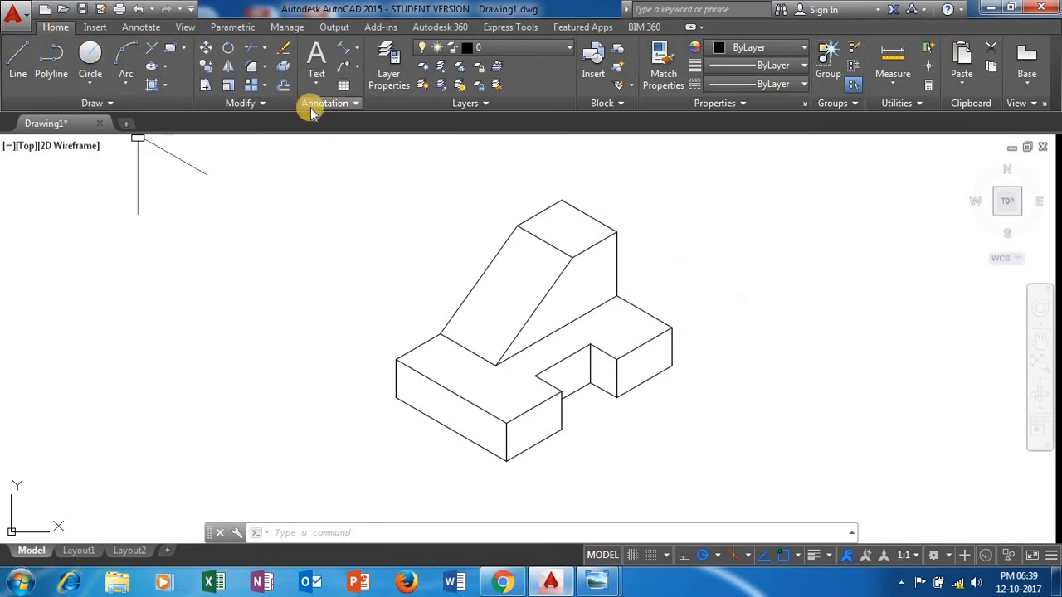
- Add an aligned dimension to the lower edge of the base's front end face, placed just outside the block
left_click(356, 48)
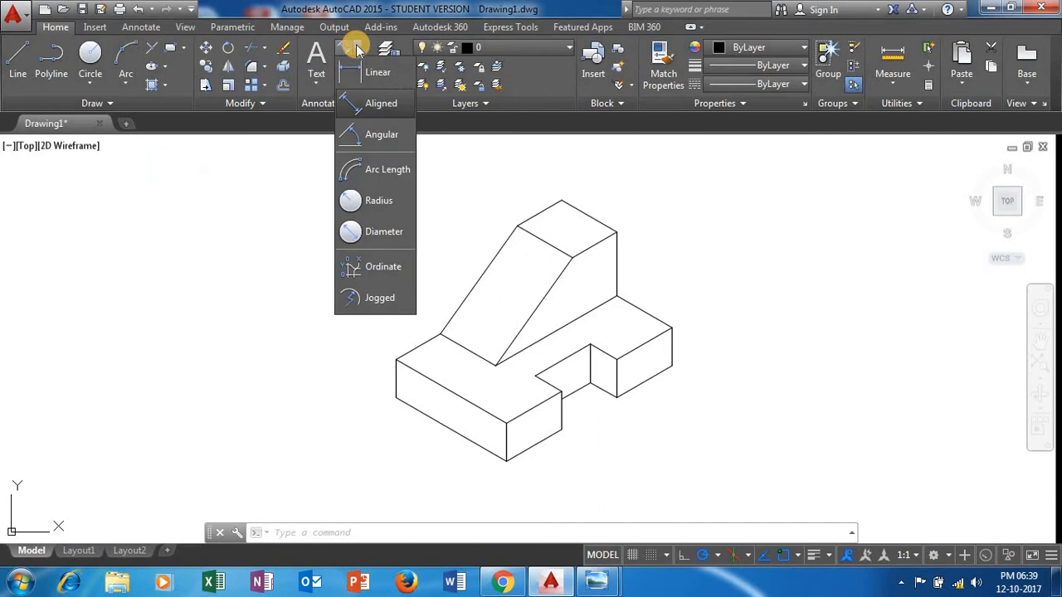
left_click(370, 106)
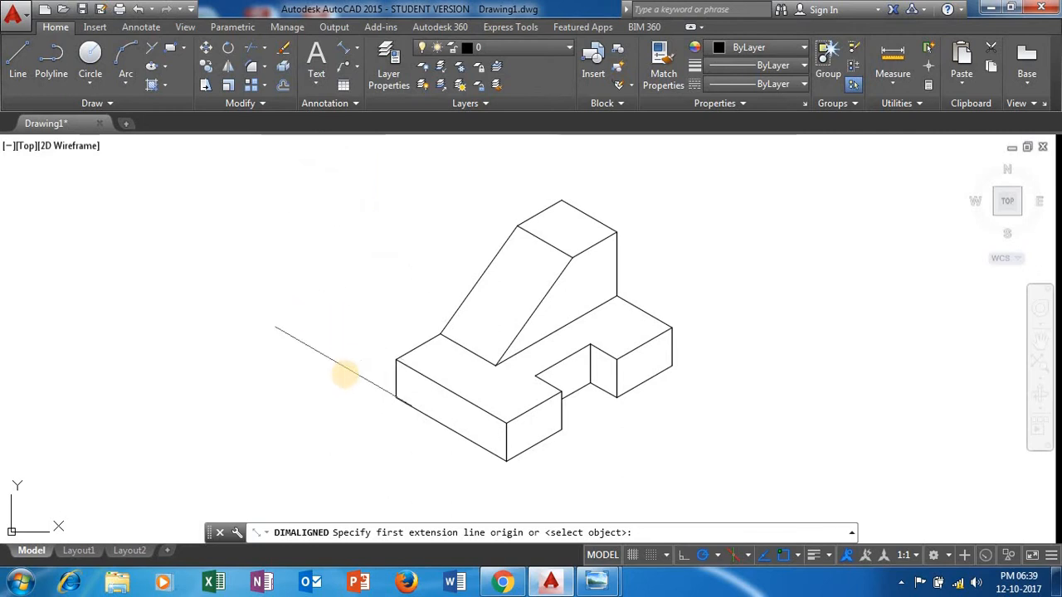
scroll(493, 482, "up", 2)
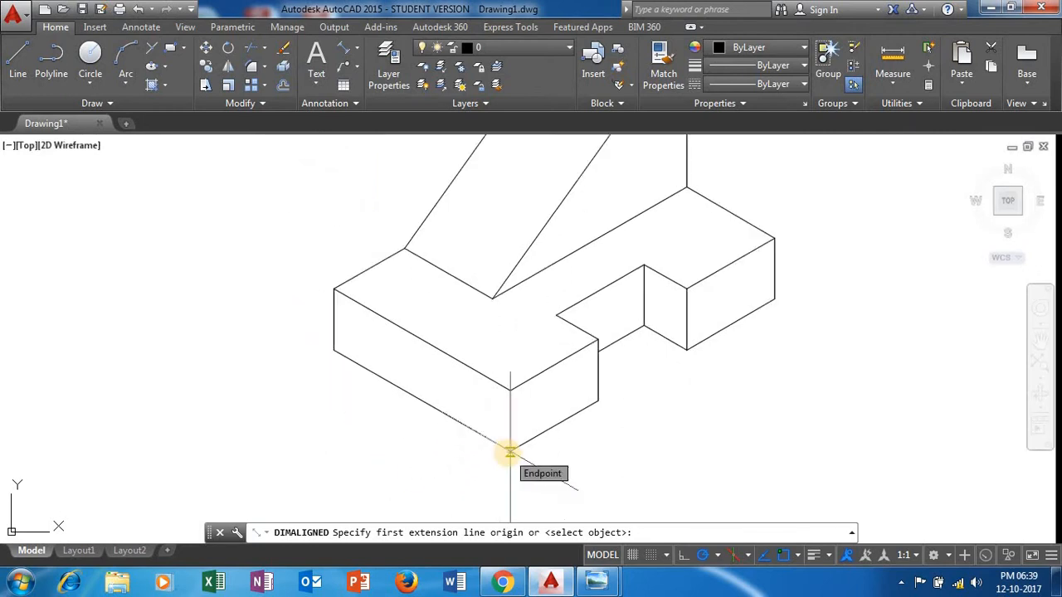
left_click(510, 452)
left_click(597, 401)
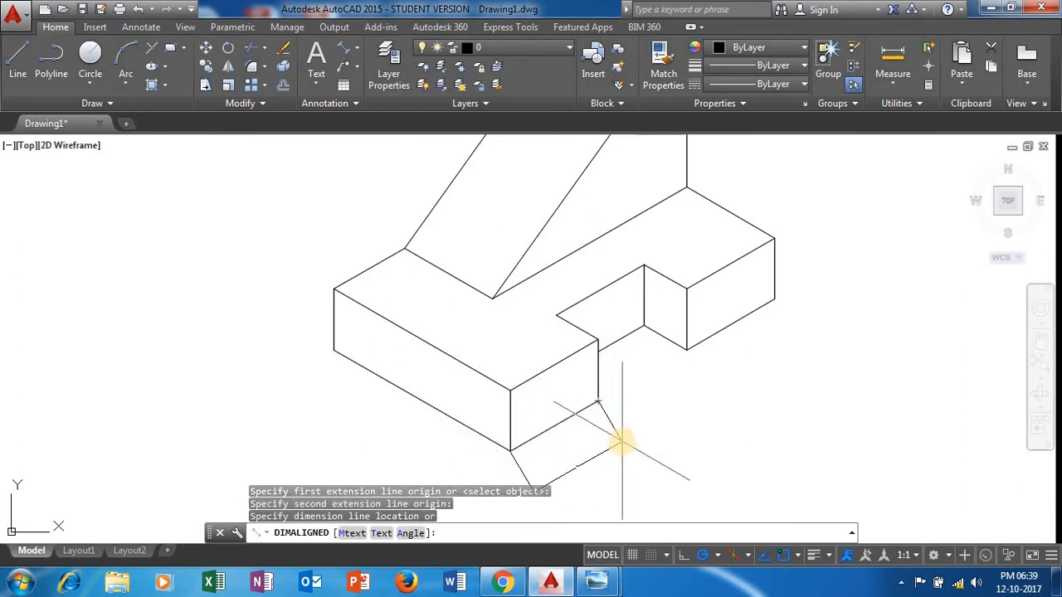
left_click(621, 440)
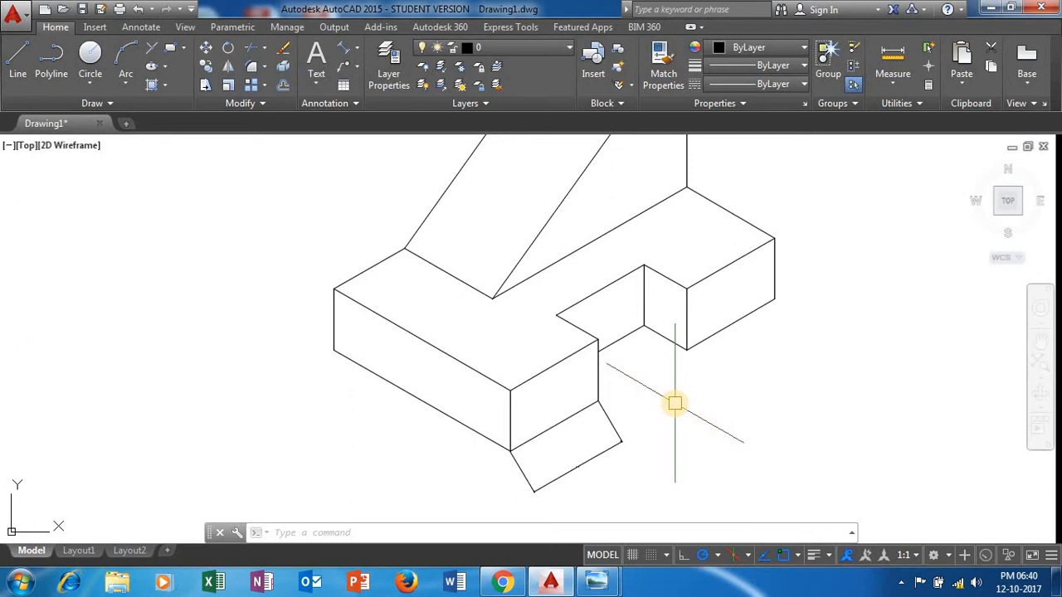
- Modify the Standard dimension style to use an overall scale of 15
type("D")
key("Return")
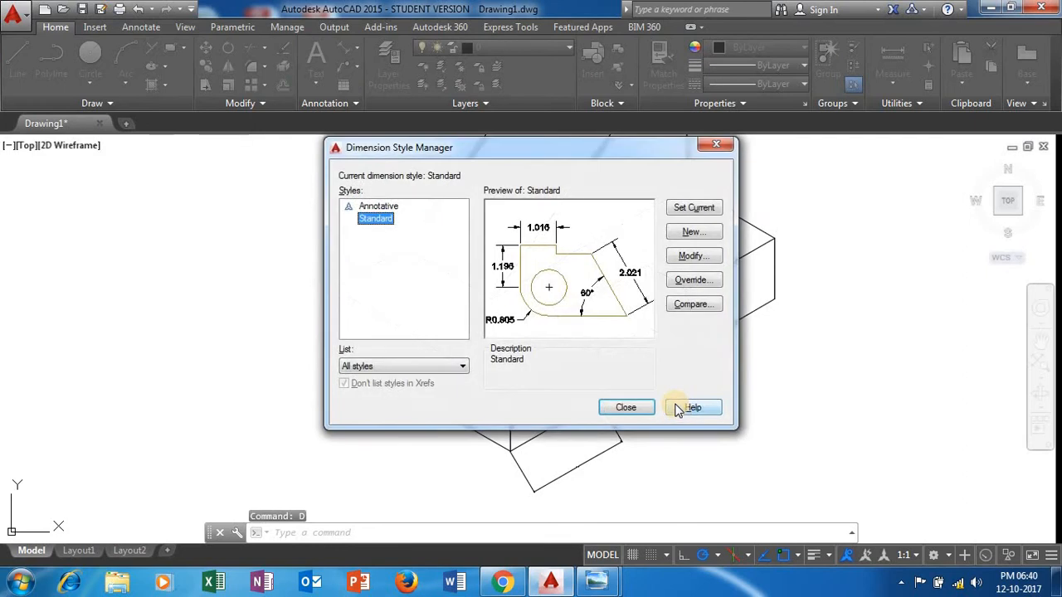
left_click(686, 257)
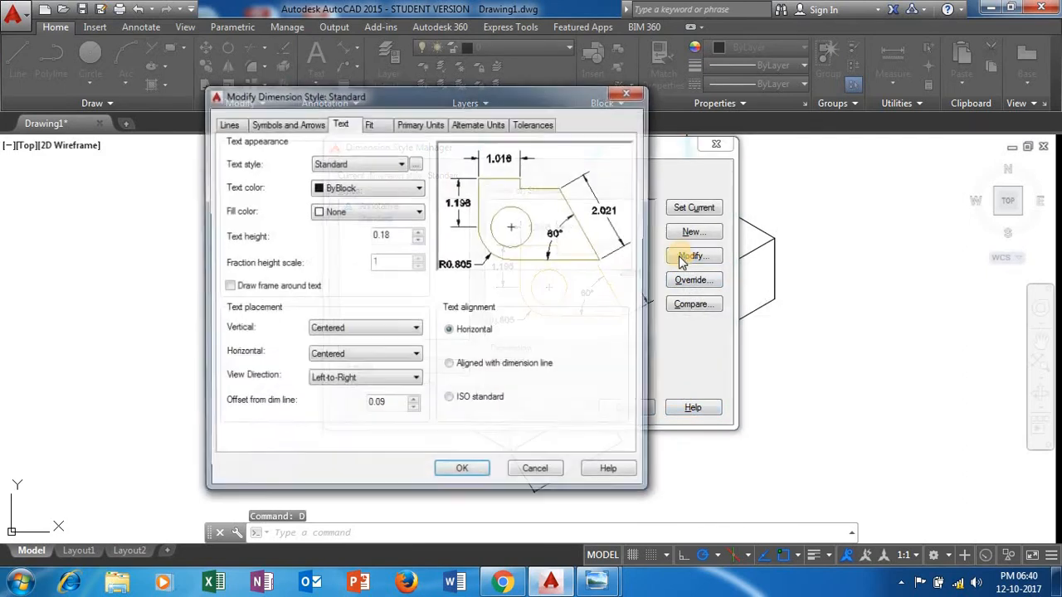
left_click(375, 125)
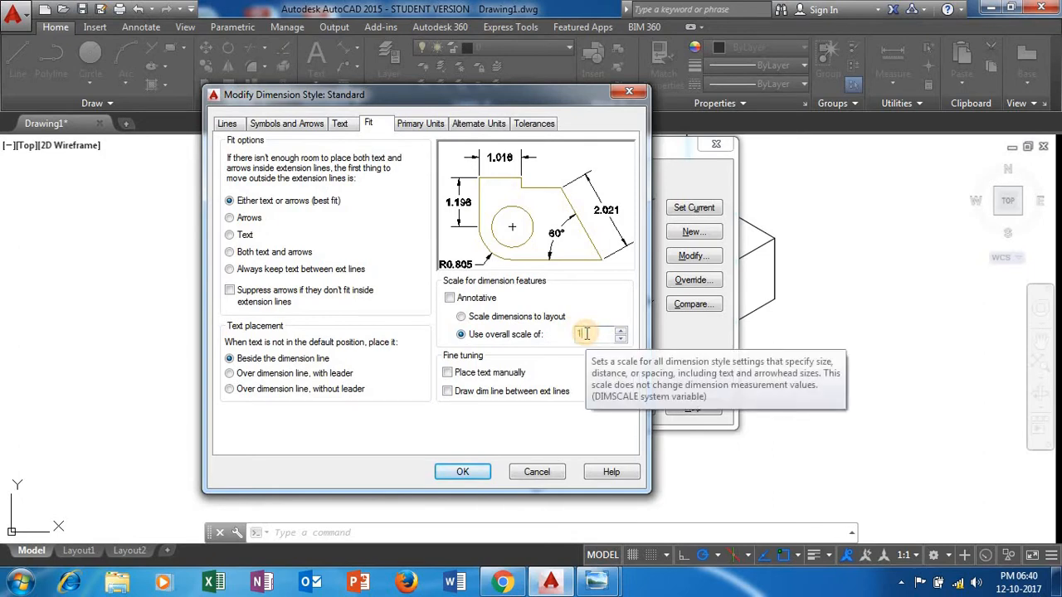
left_click(587, 333)
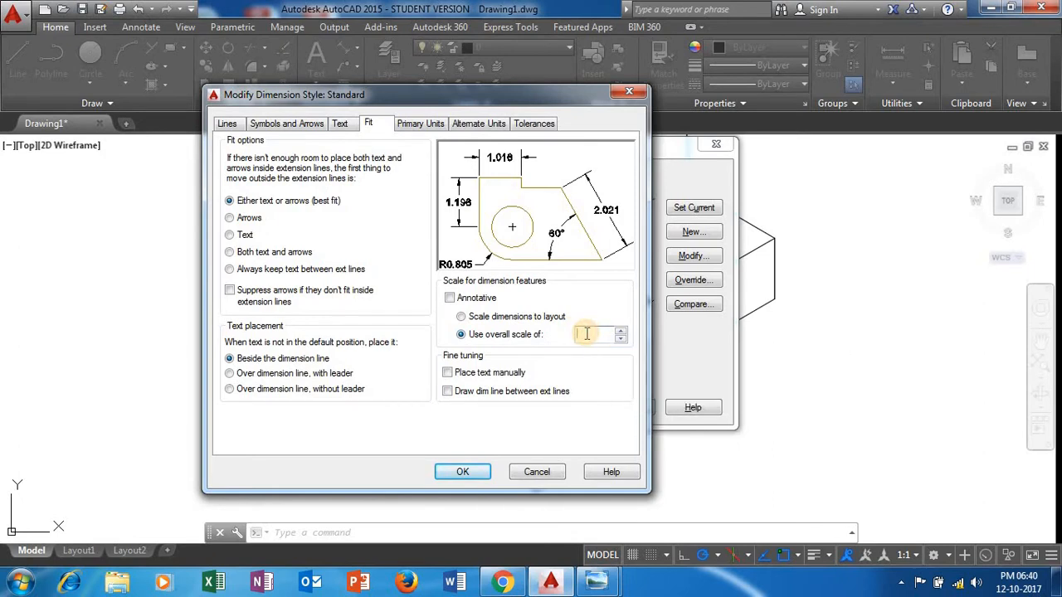
left_click(465, 472)
left_click(624, 409)
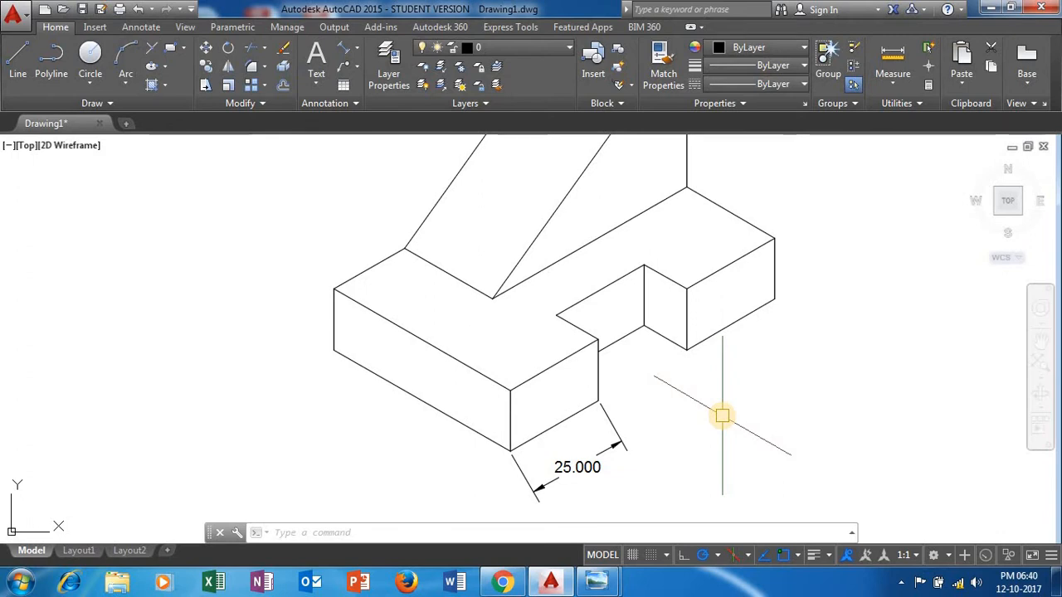
- Set the Standard dimension style's linear precision to 0 decimal places
type("d")
key("Return")
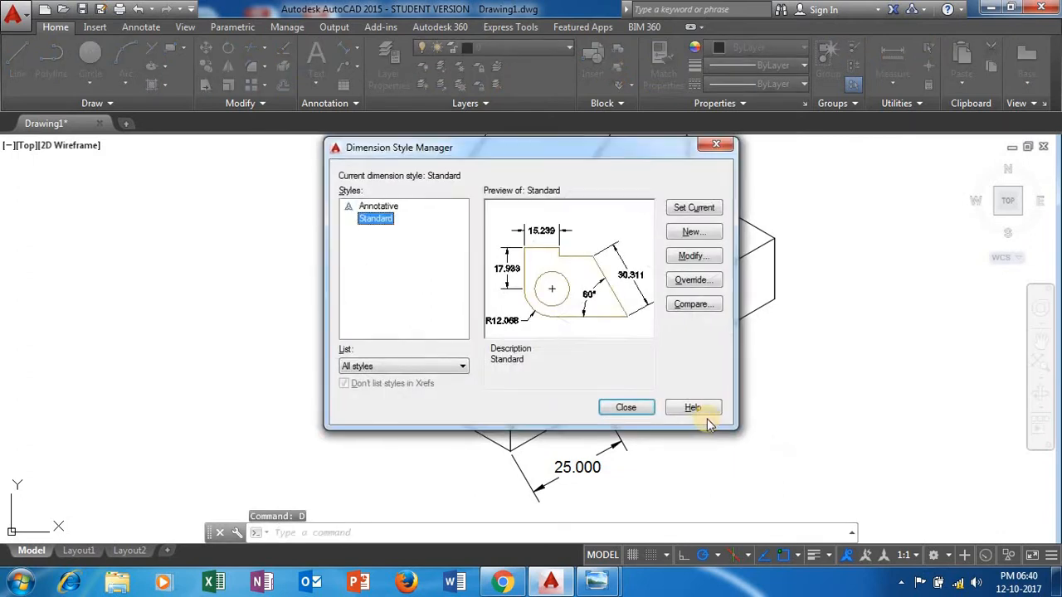
left_click(694, 257)
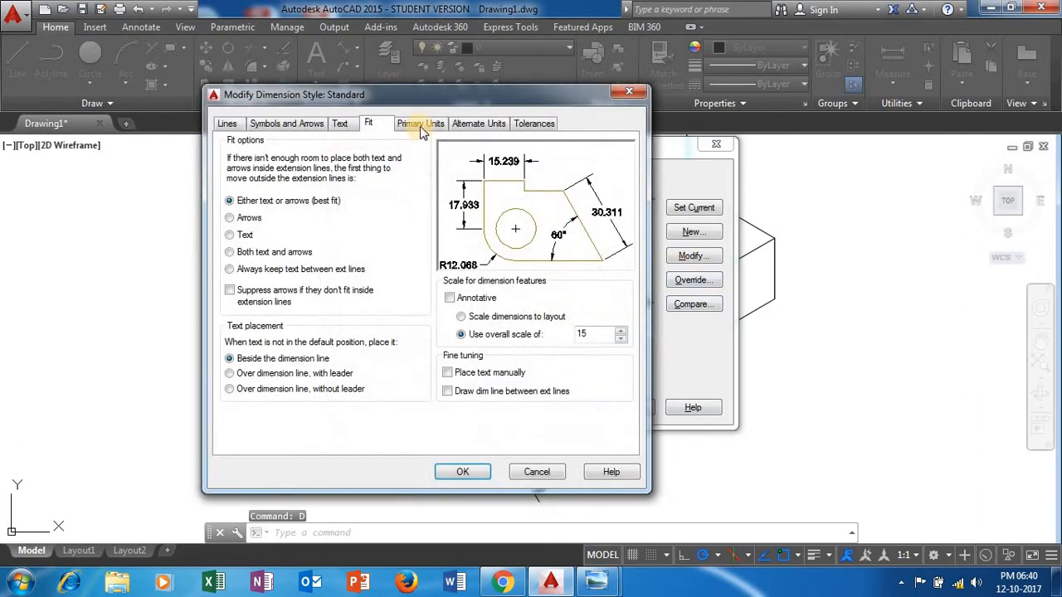
left_click(421, 128)
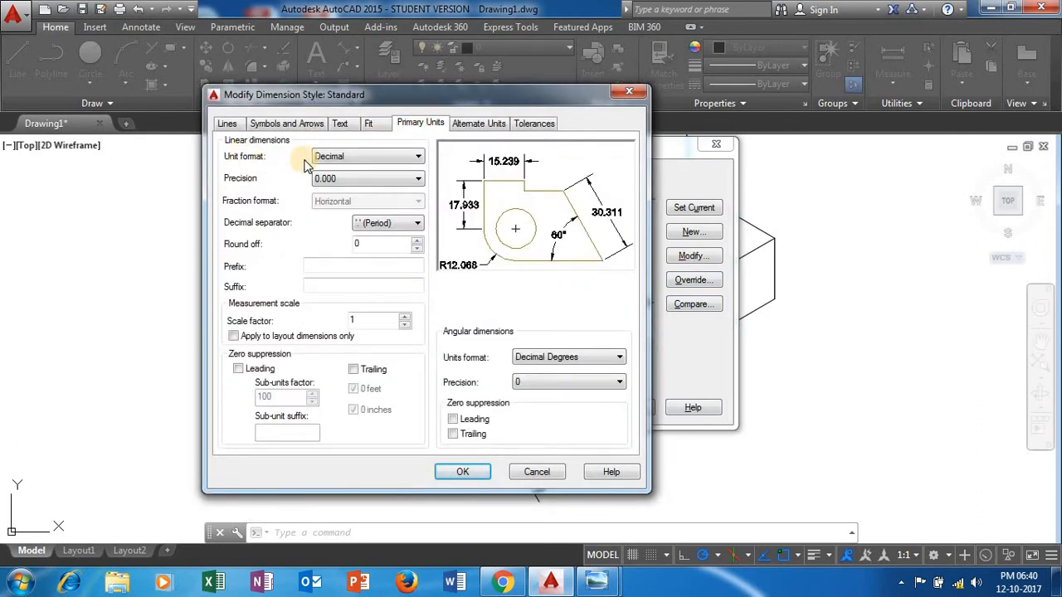
left_click(332, 179)
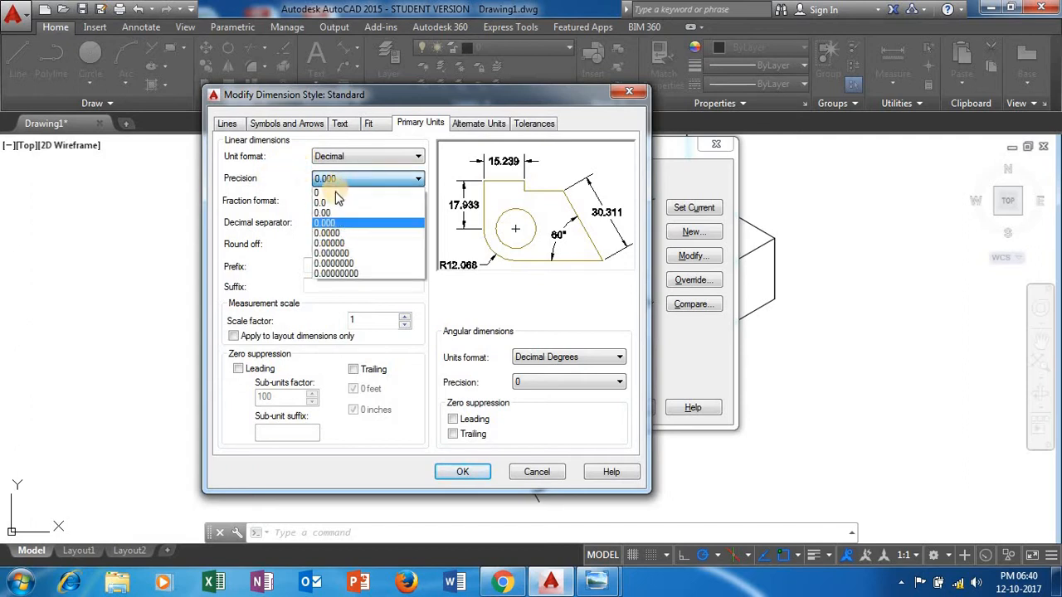
left_click(336, 193)
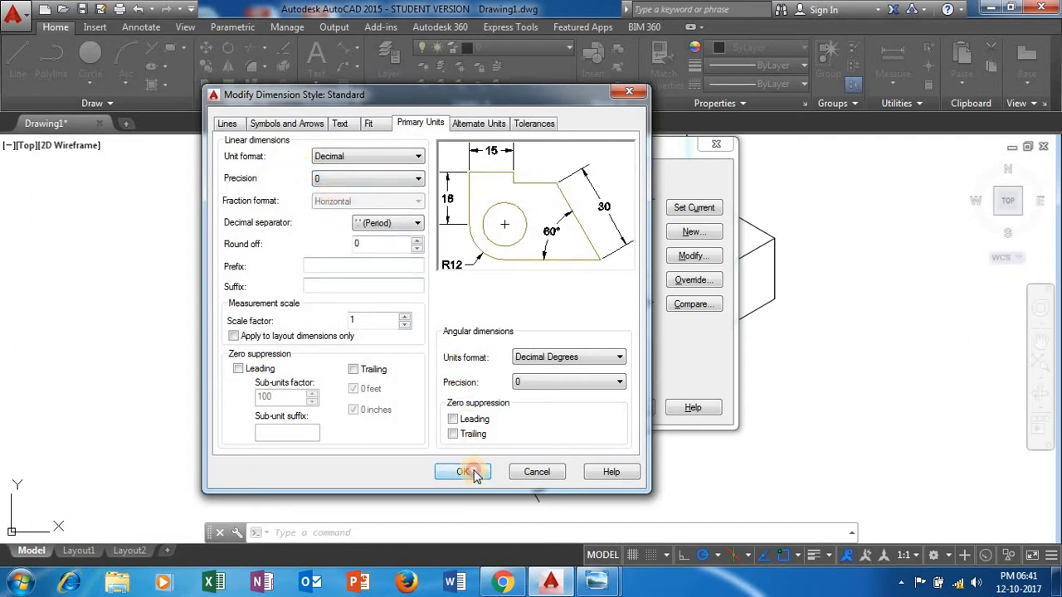
left_click(463, 472)
left_click(624, 408)
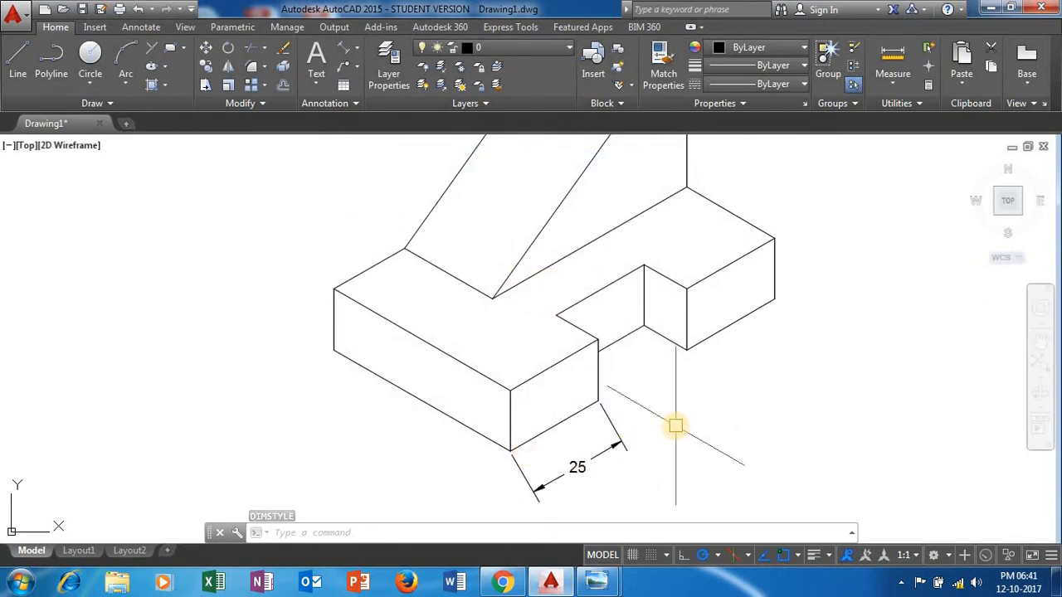
double_click(576, 468)
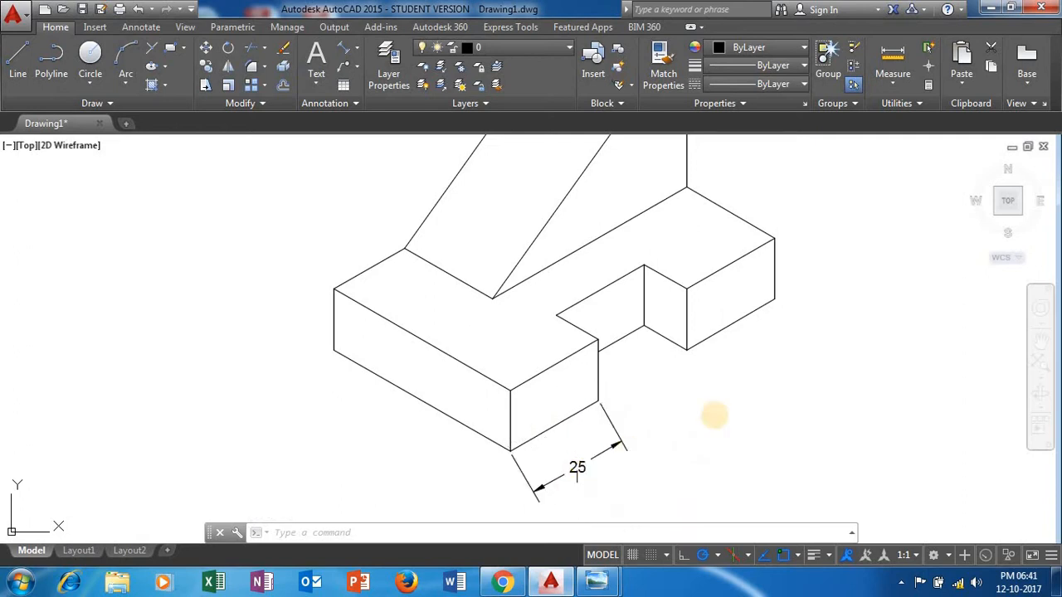
left_click(714, 413)
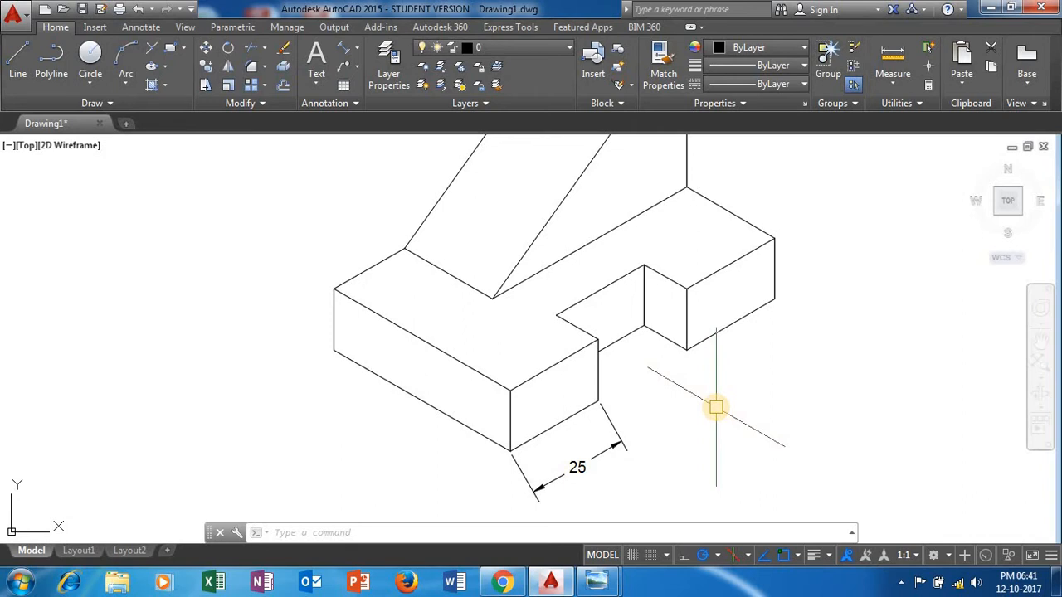
- Set the Standard dimension style's text to be aligned with the dimension line and placed vertically Above
key("Return")
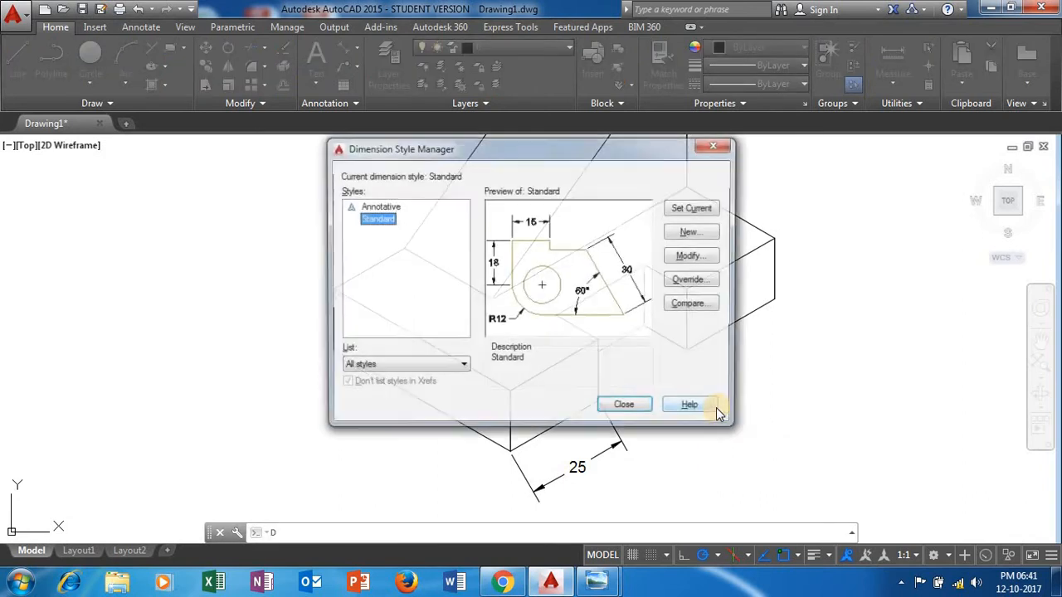
left_click(694, 256)
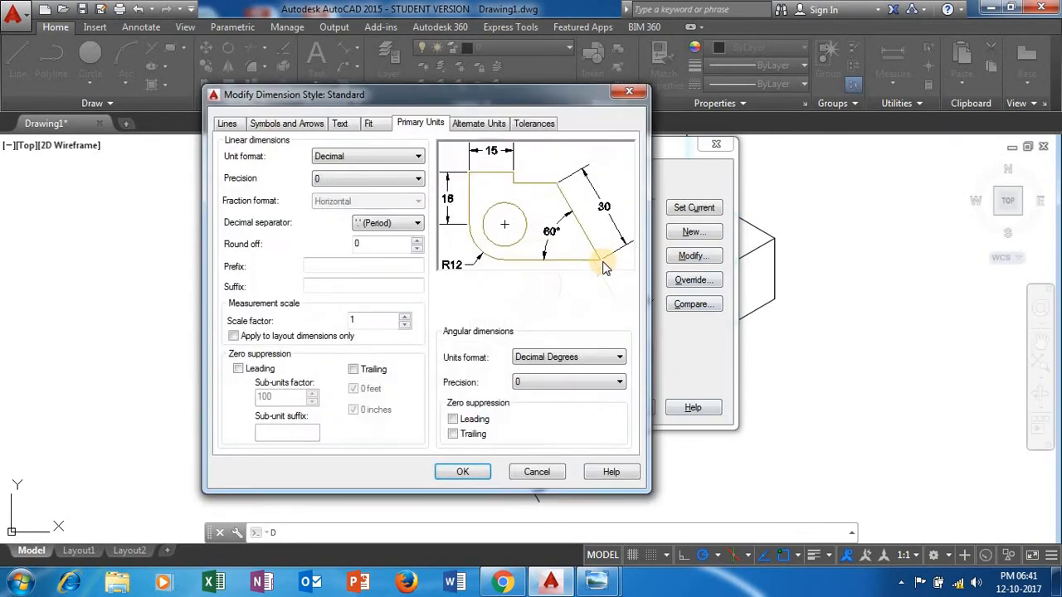
left_click(342, 125)
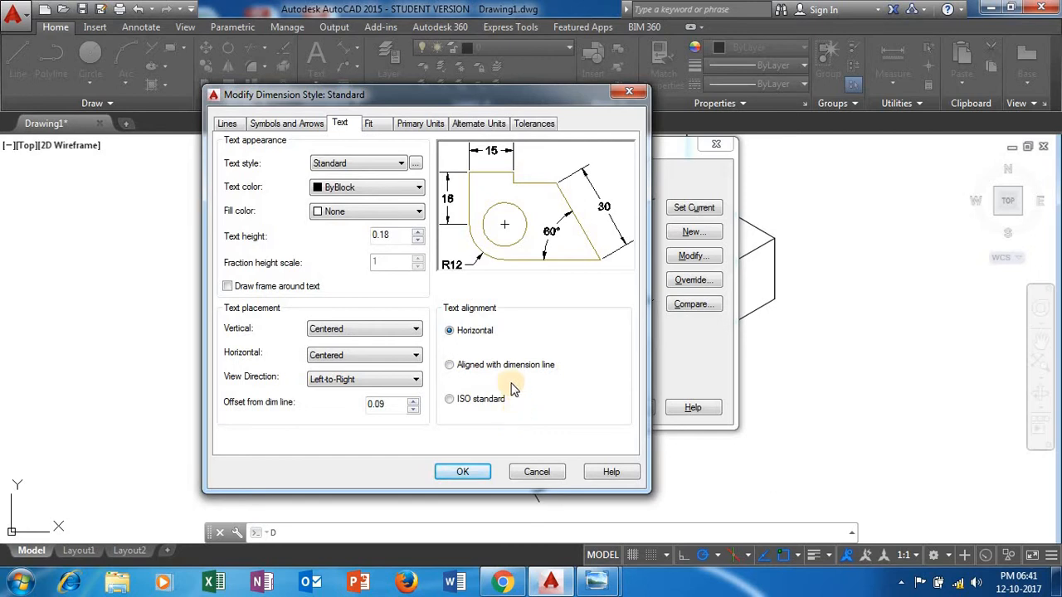
left_click(485, 373)
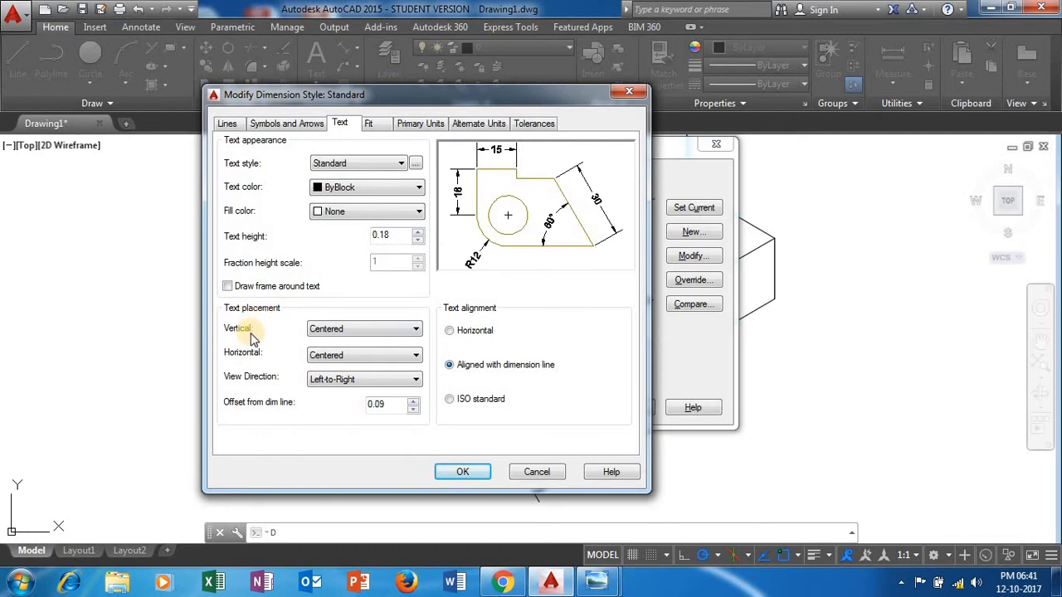
left_click(366, 331)
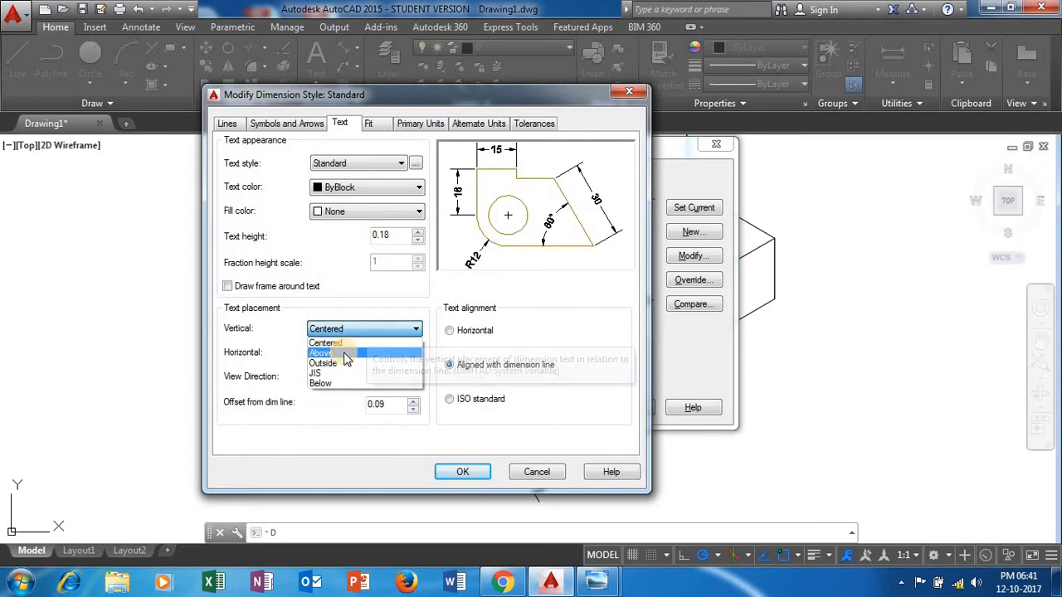
left_click(347, 355)
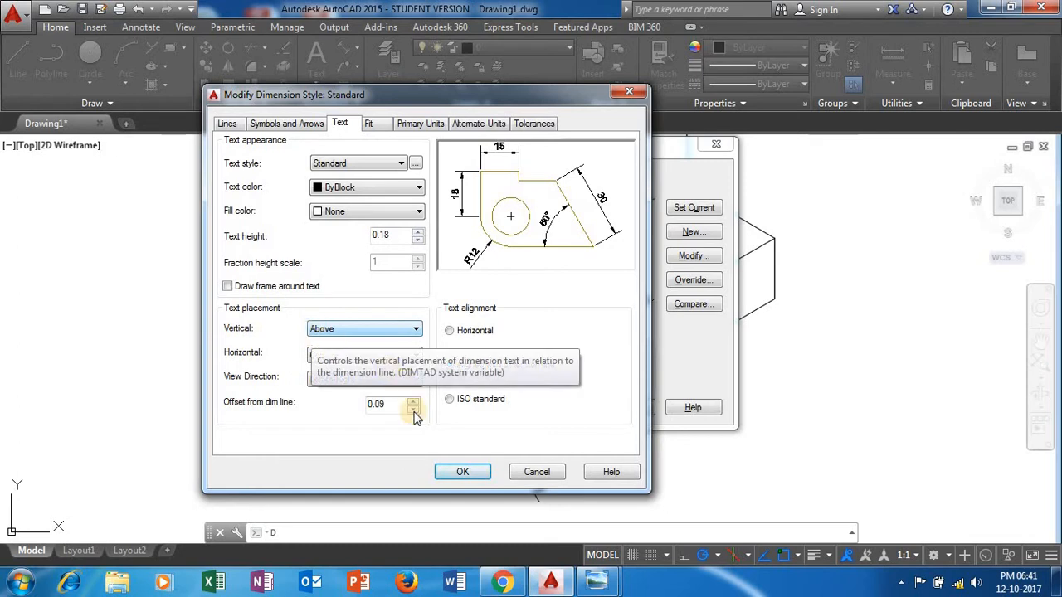
left_click(463, 471)
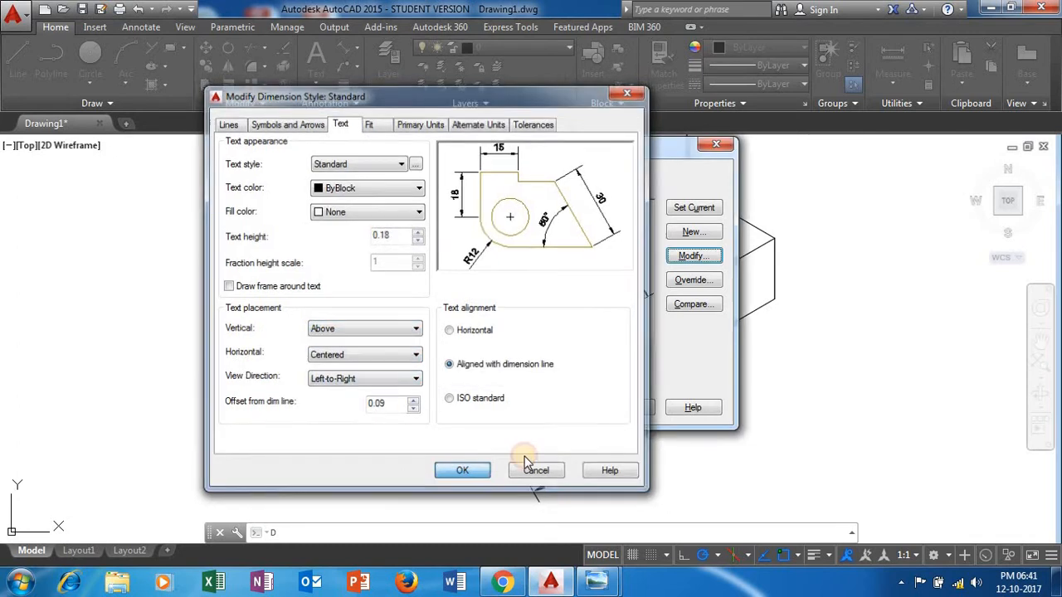
left_click(531, 469)
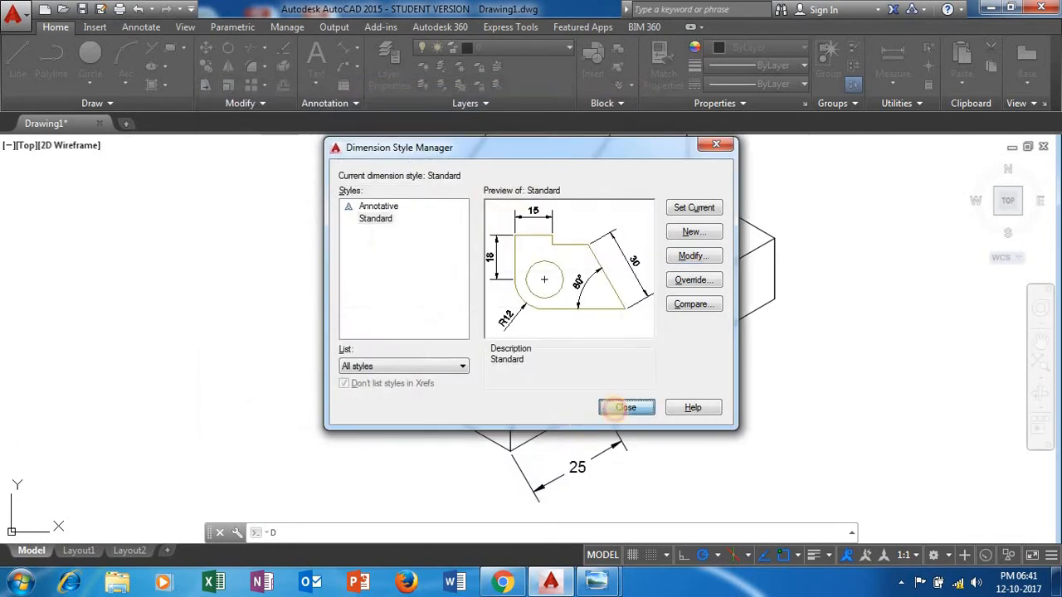
left_click(614, 408)
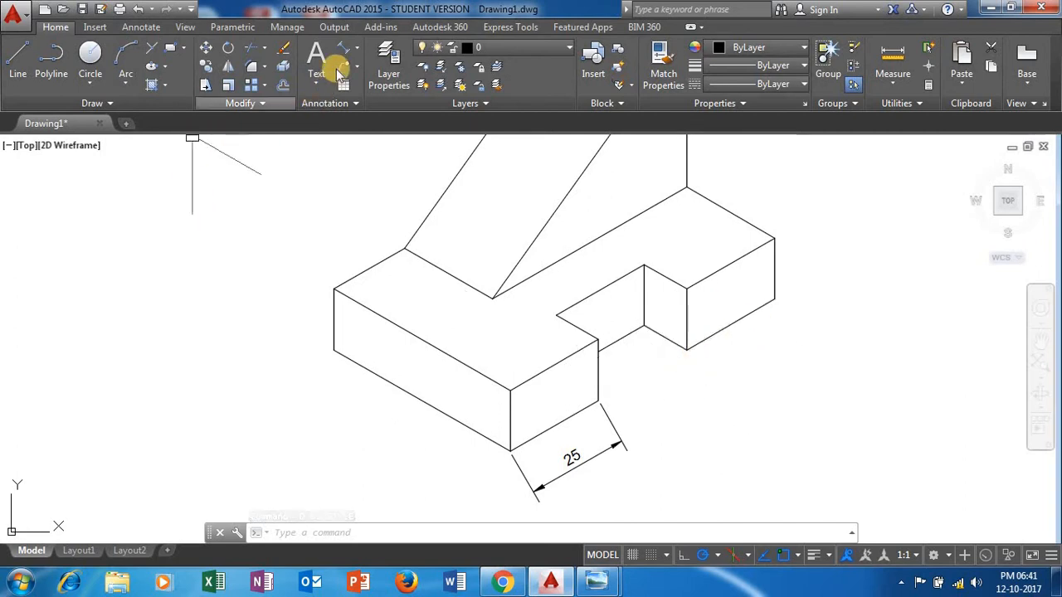
- Add an aligned dimension across the notch opening along the base's lower edge, in line with the existing end-face dimension
left_click(355, 47)
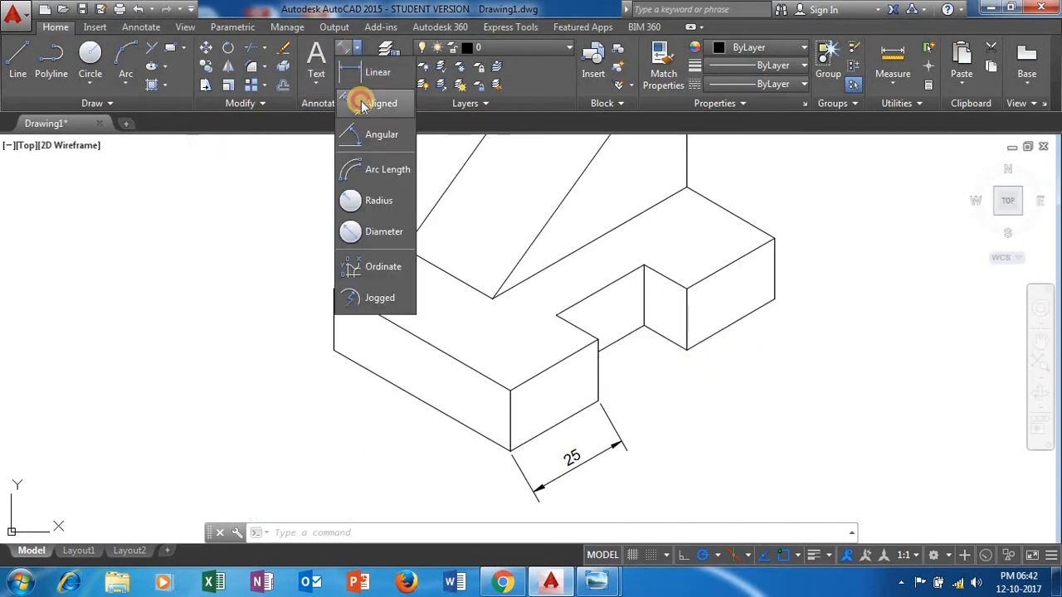
left_click(358, 103)
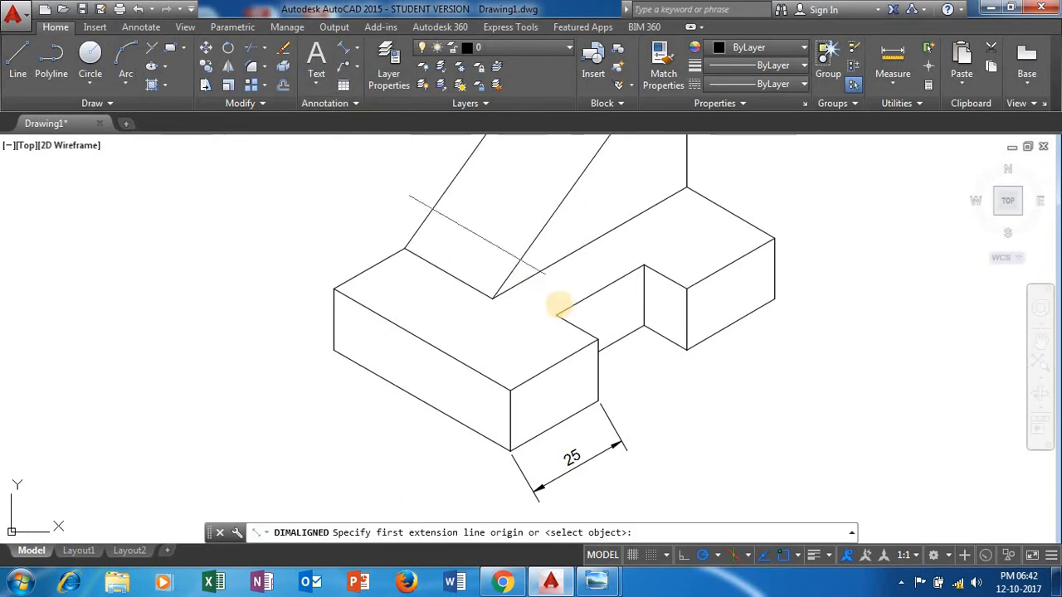
left_click(598, 402)
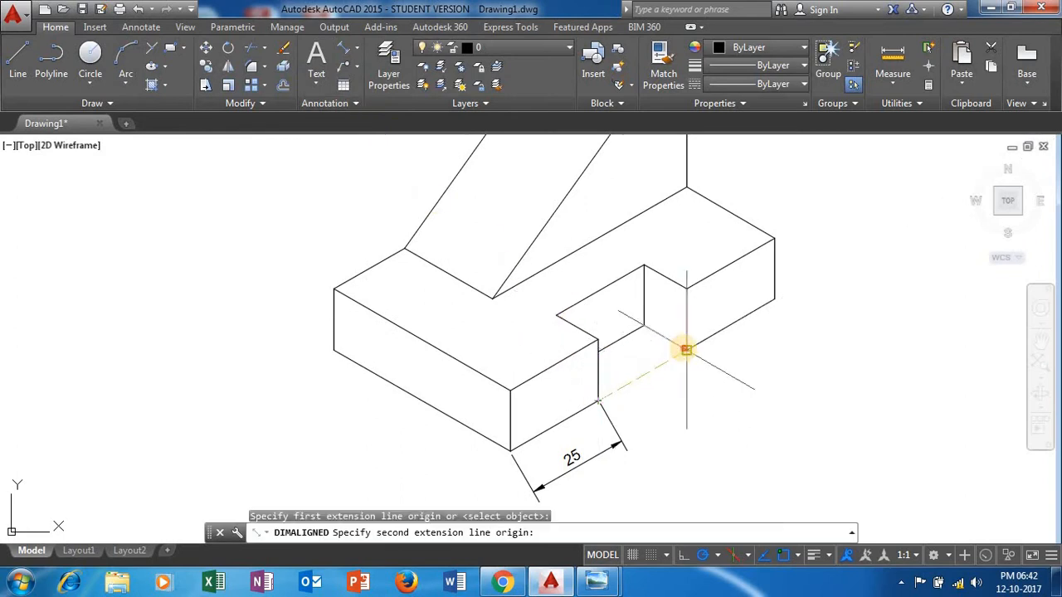
left_click(684, 349)
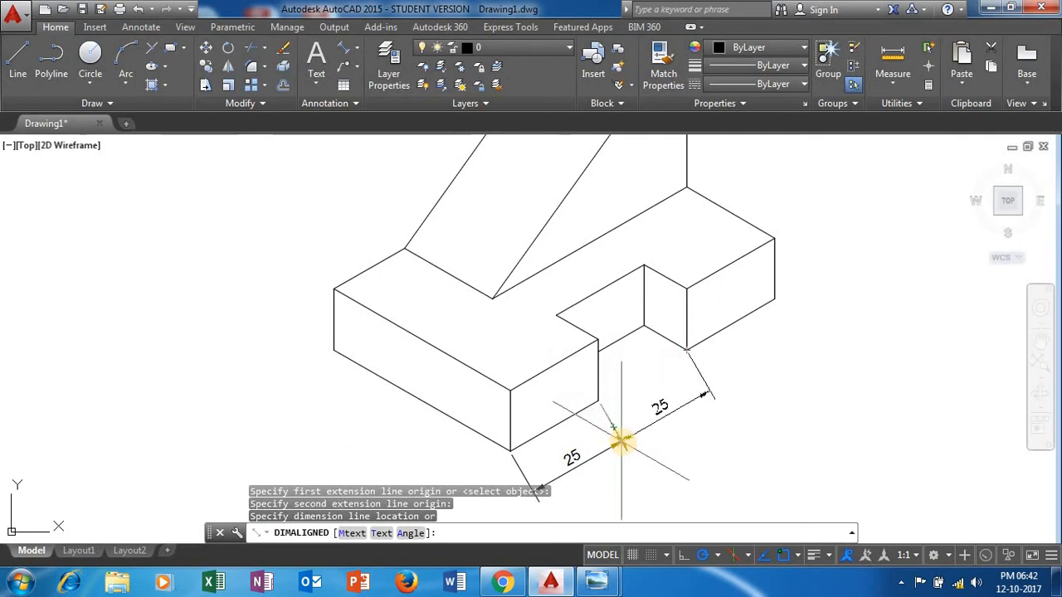
left_click(620, 442)
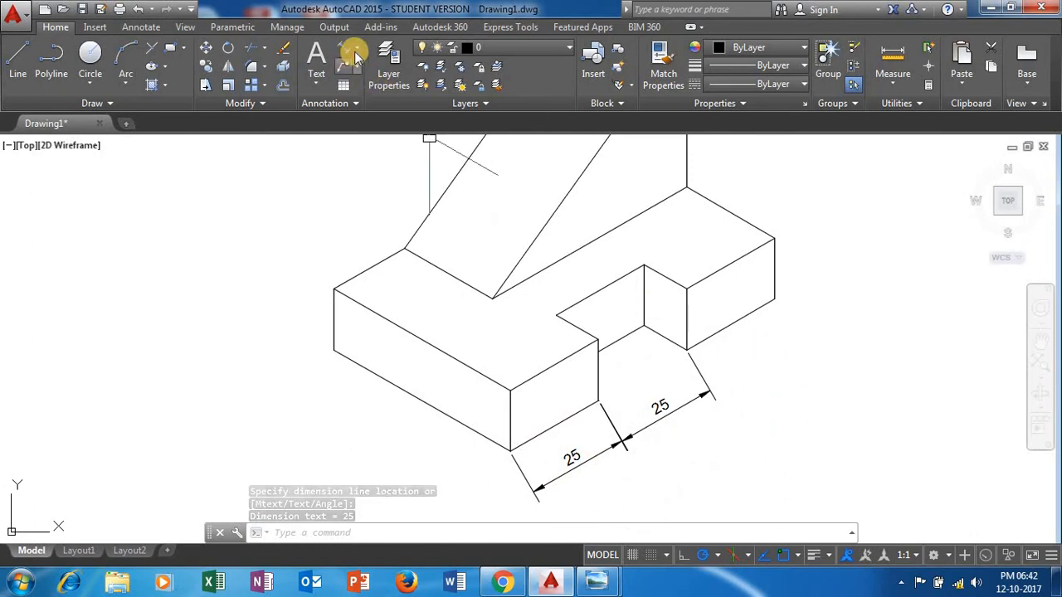
left_click(351, 53)
left_click(373, 73)
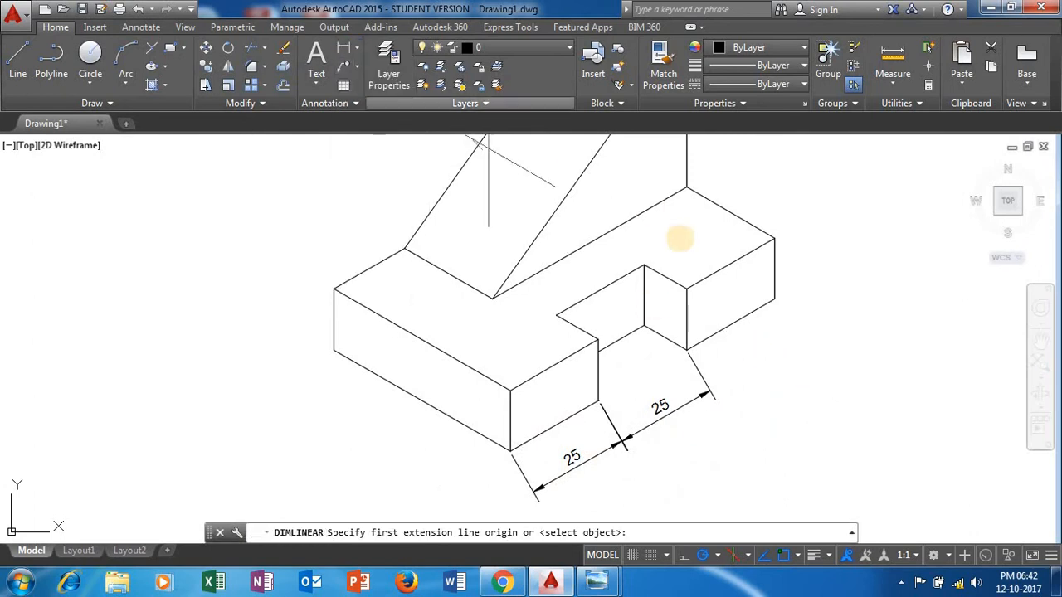
left_click(687, 350)
left_click(774, 299)
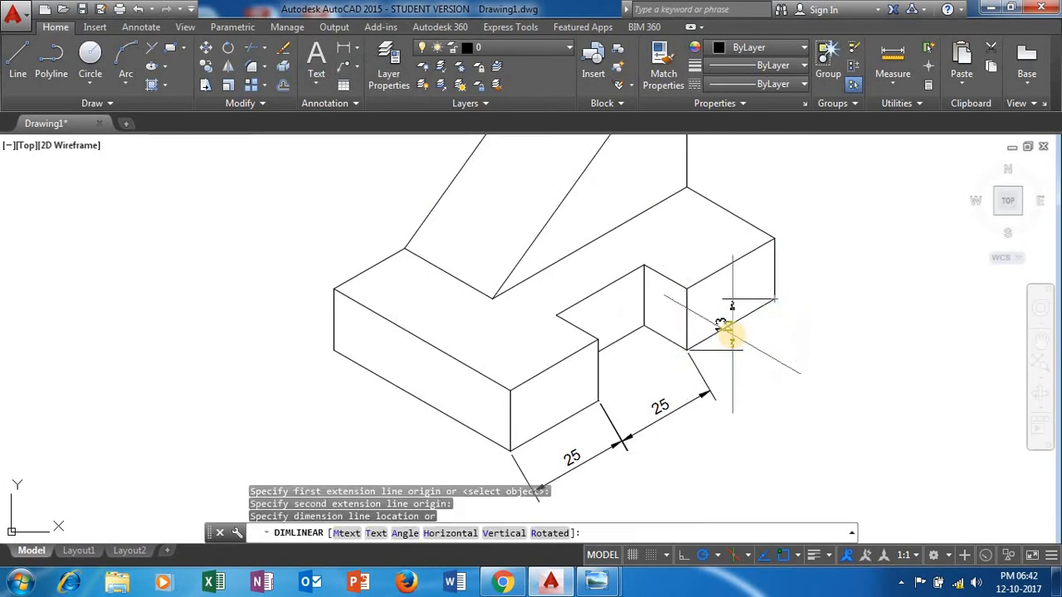
key("Escape")
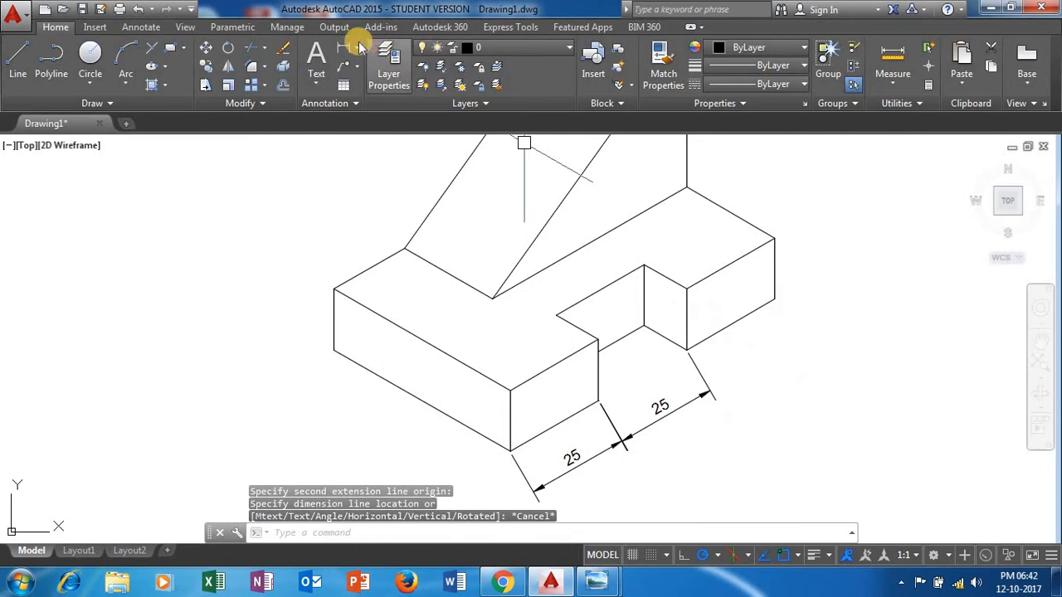
- Add an aligned dimension to the lower edge of the base's end face beyond the notch, continuing the same dimension line
left_click(357, 48)
left_click(368, 104)
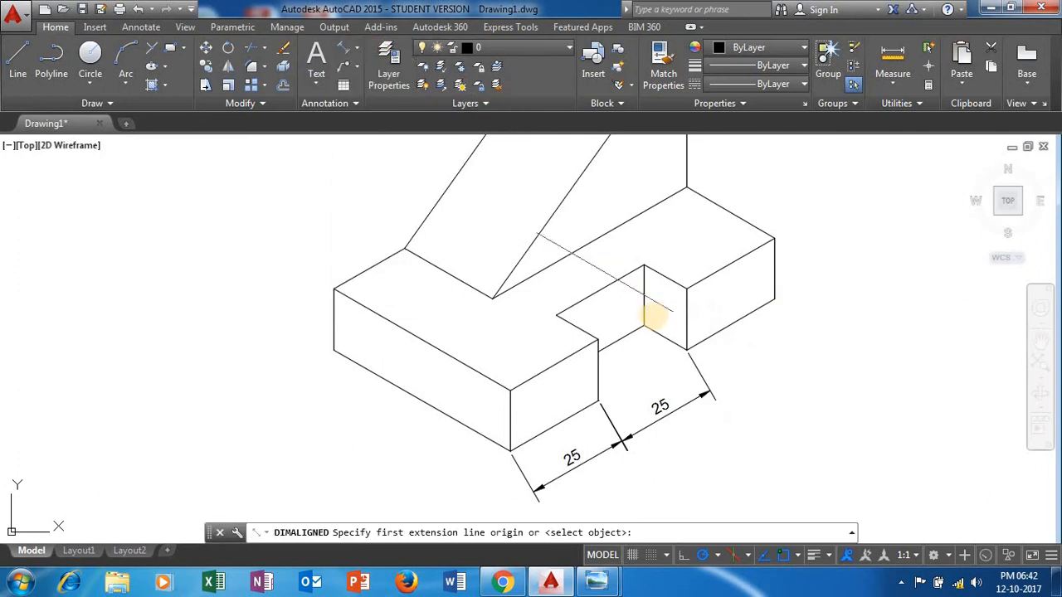
left_click(686, 349)
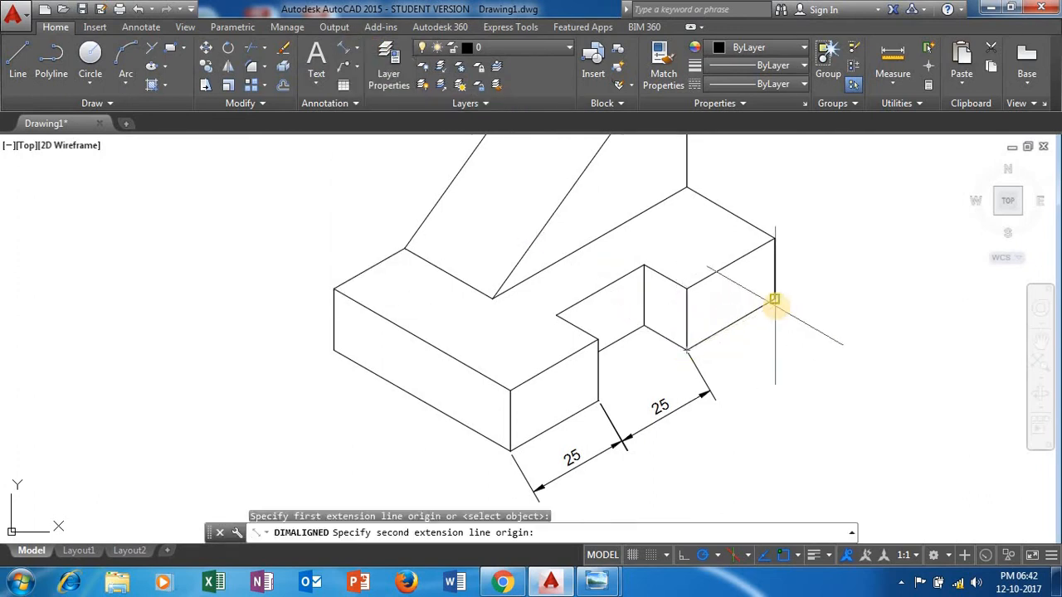
left_click(775, 299)
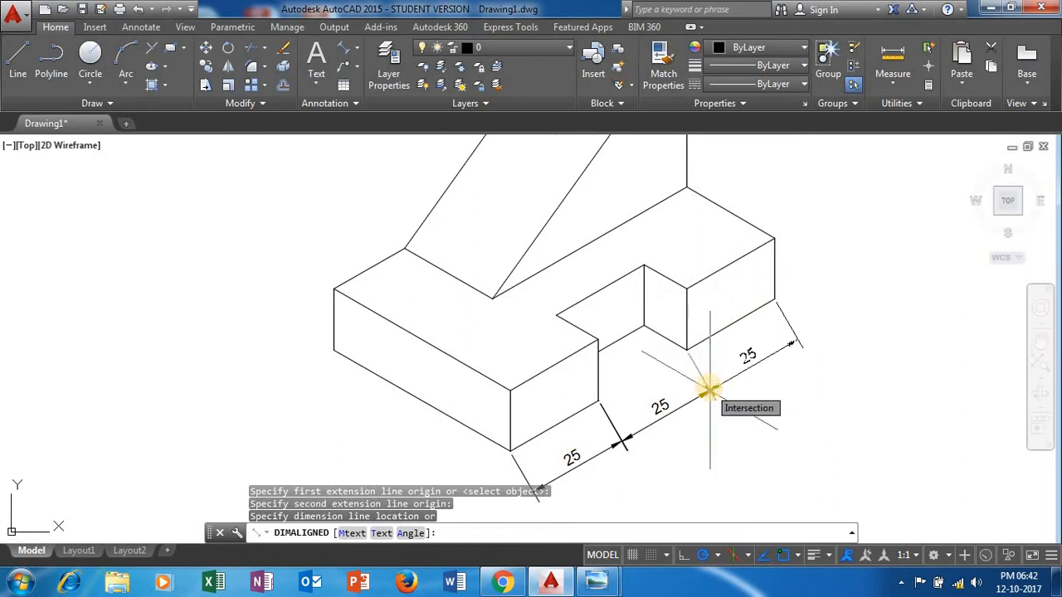
left_click(710, 390)
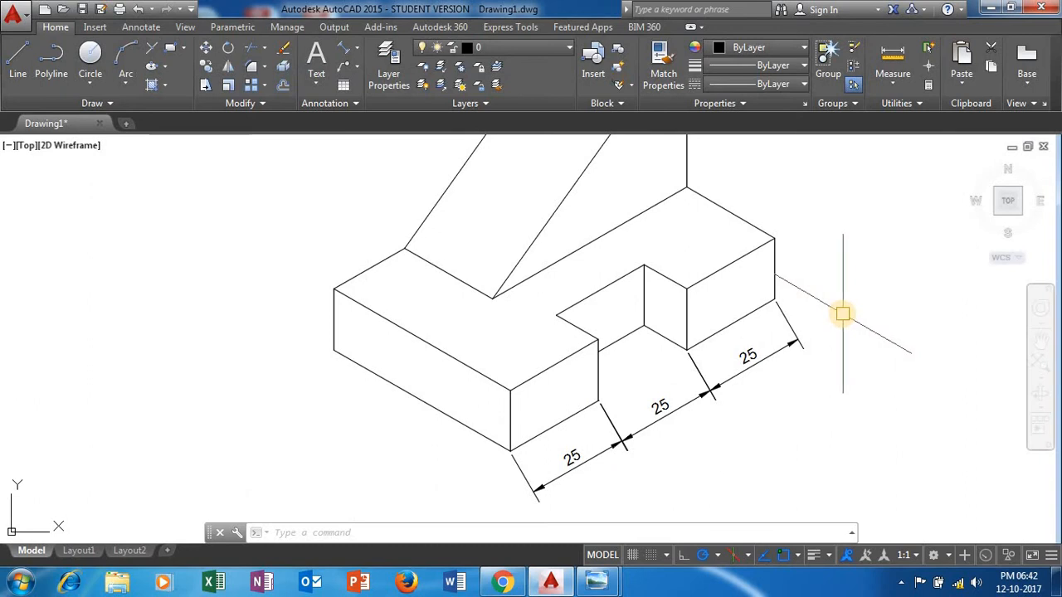
- Apply the Oblique option of DIMEDIT to the three dimensions along the base's lower edge with an obliquing angle of 90
scroll(799, 315, "up", 3)
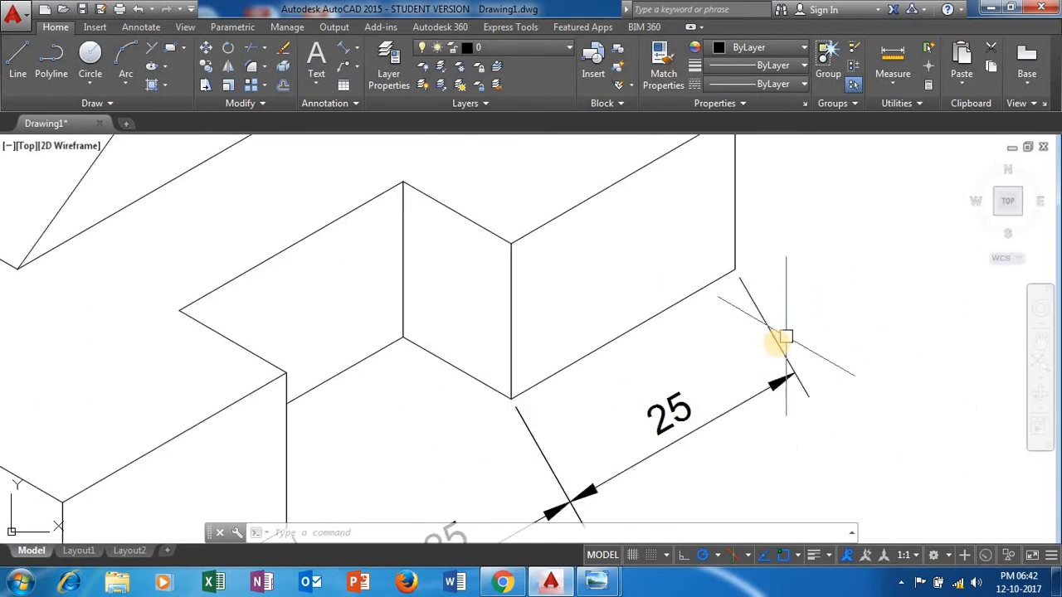
middle_click_drag(794, 262, 728, 318)
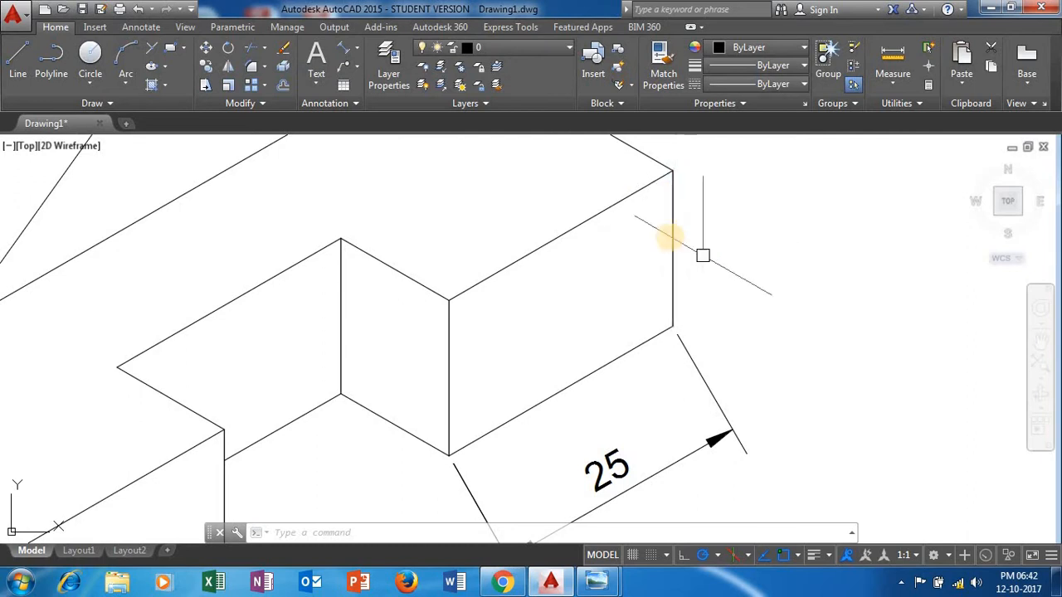
scroll(704, 261, "down", 3)
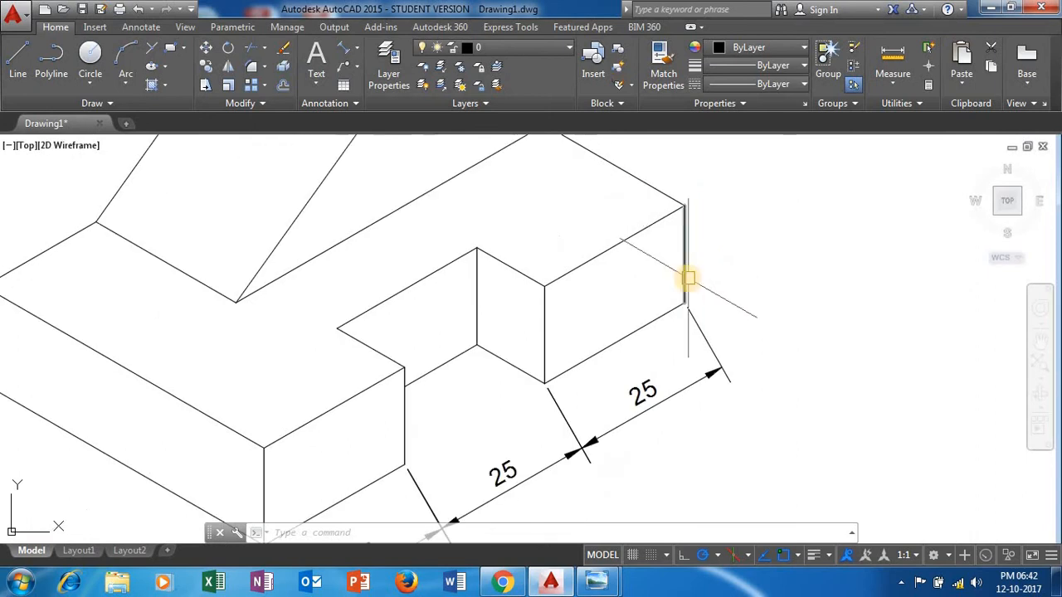
middle_click_drag(663, 319, 666, 302)
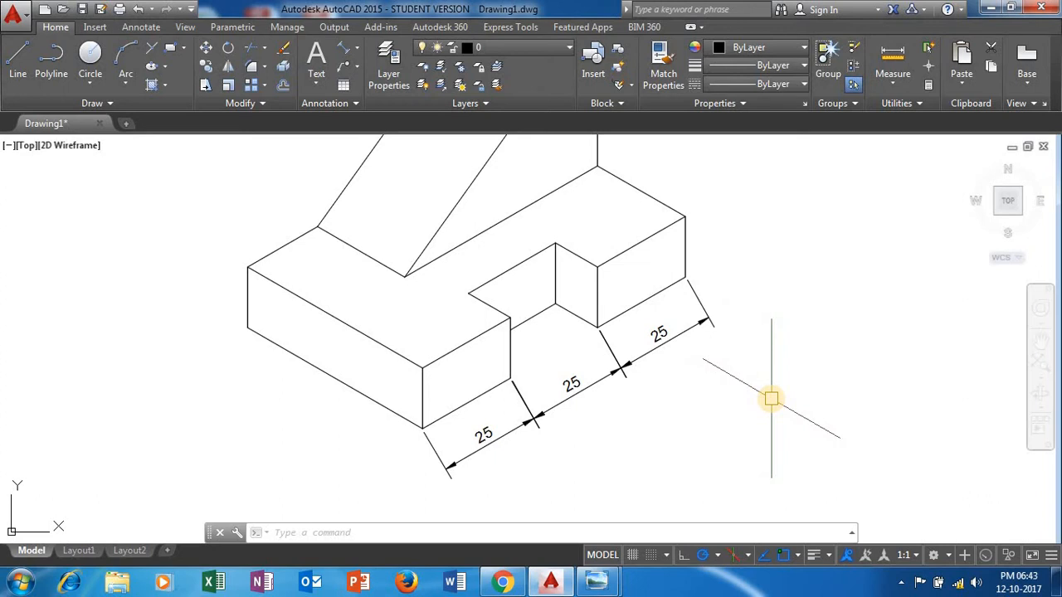
type("d")
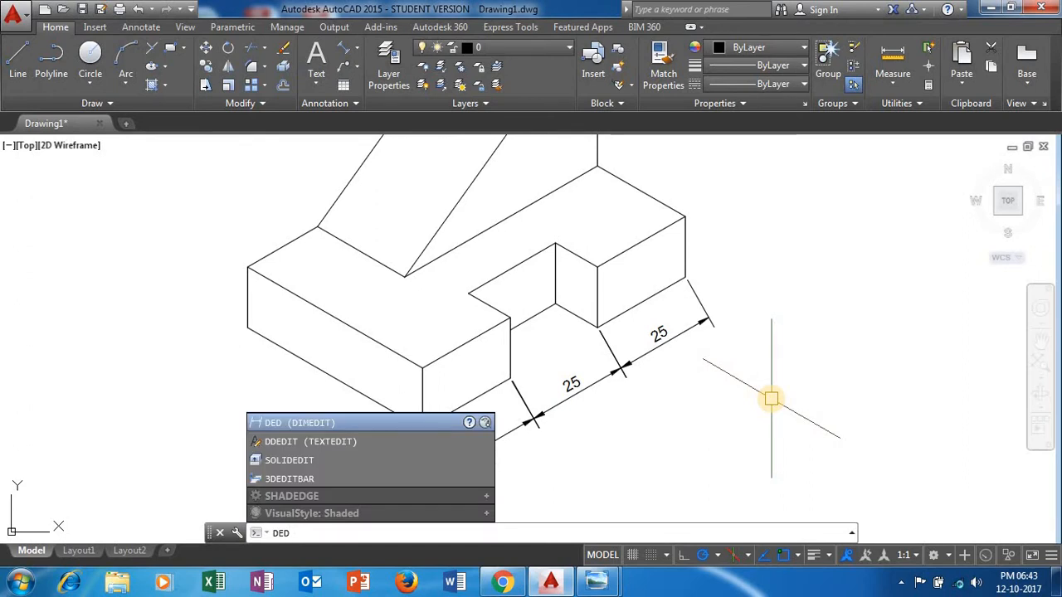
key("Return")
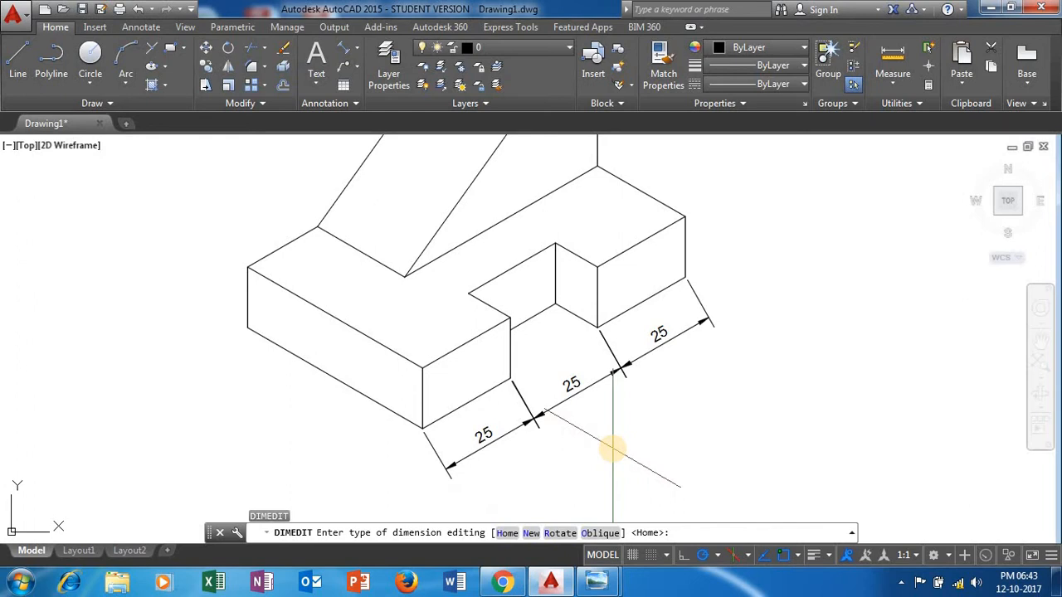
key("Return")
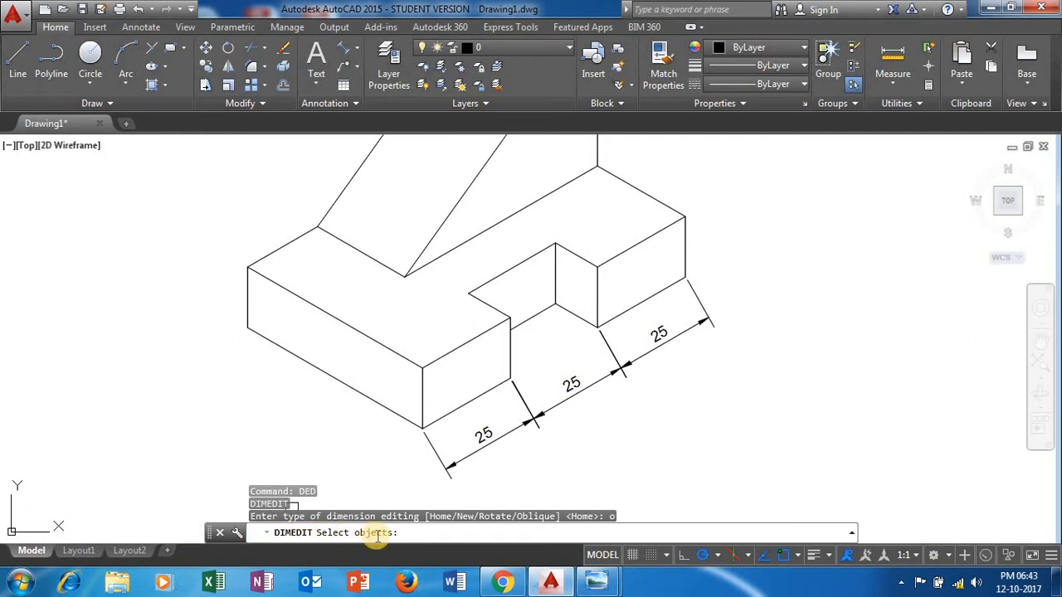
left_click(486, 454)
left_click(485, 454)
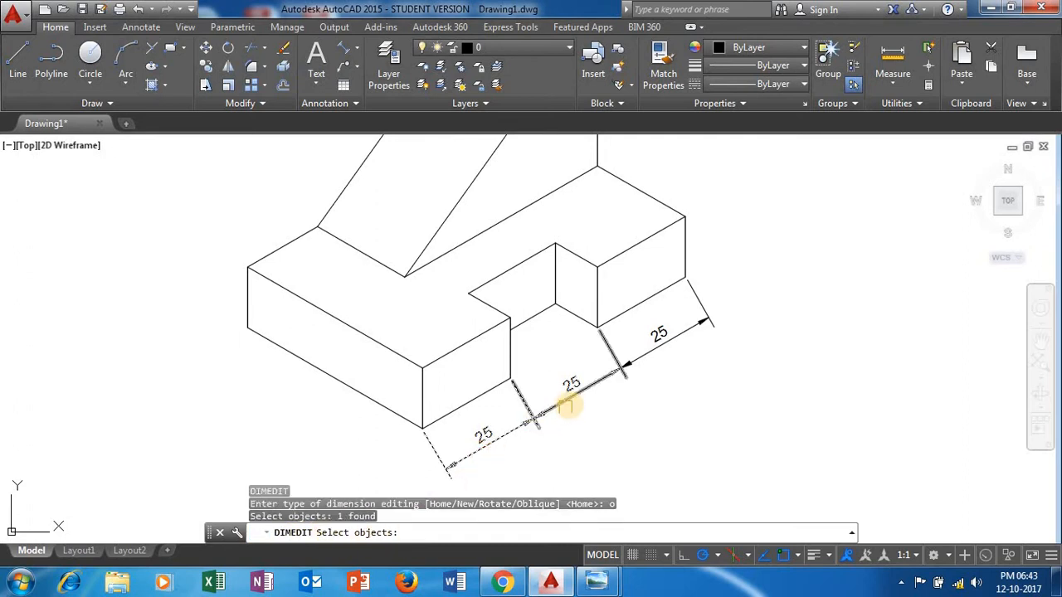
left_click(570, 404)
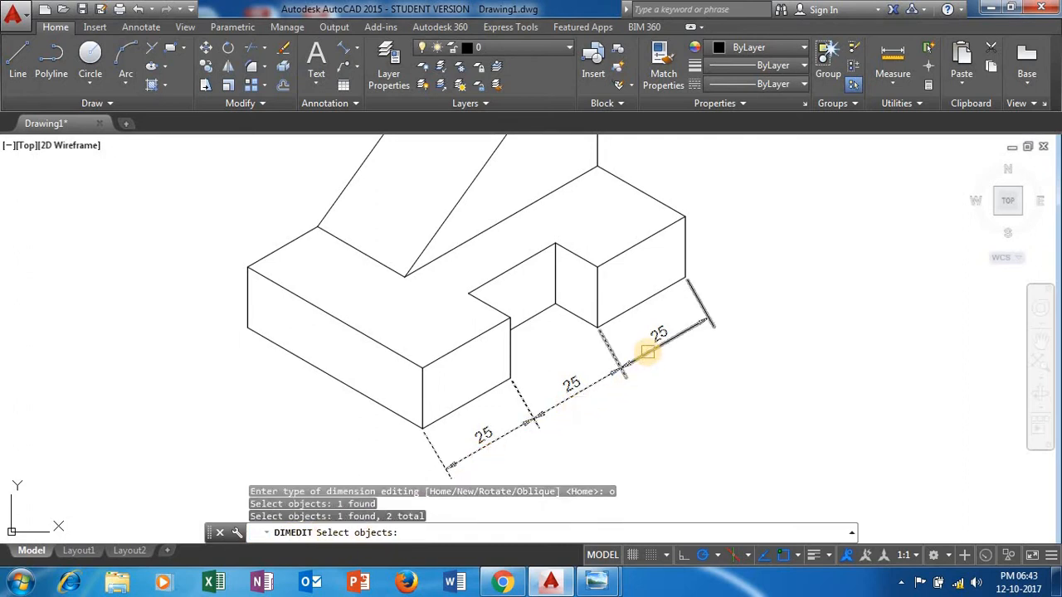
left_click(647, 352)
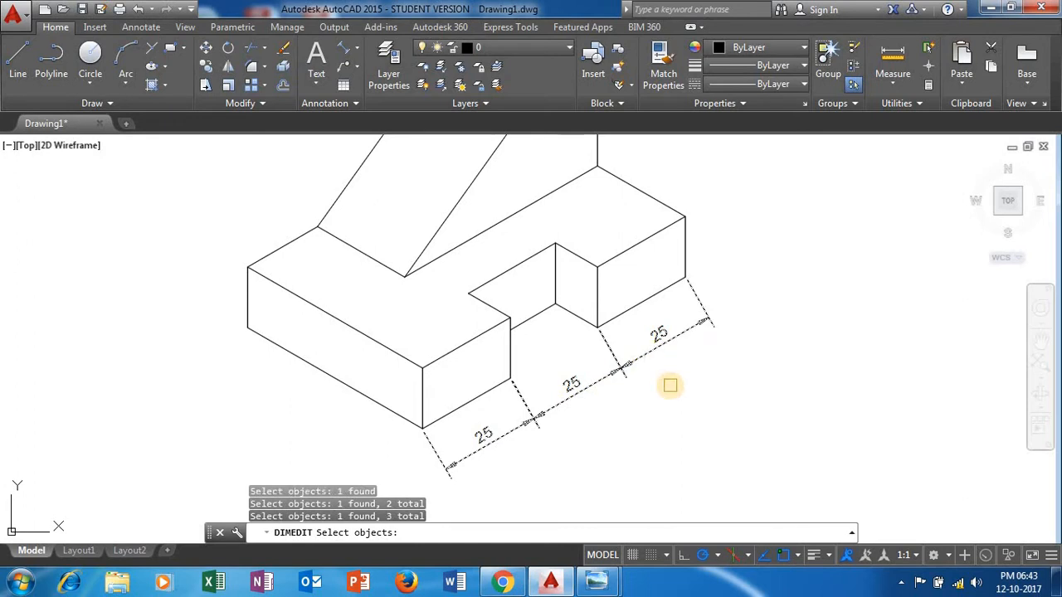
key("Return")
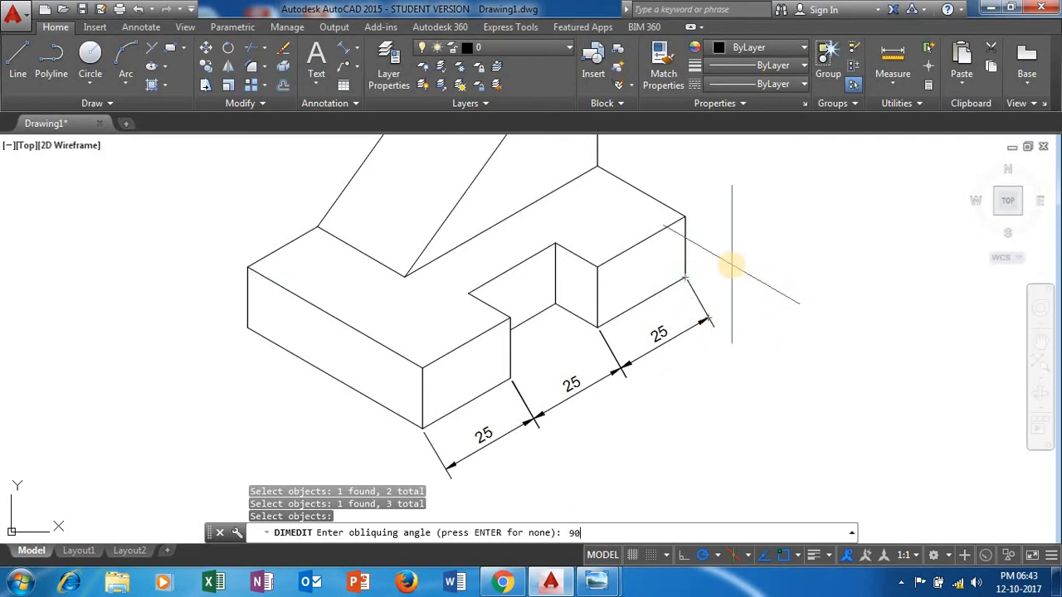
key("Return")
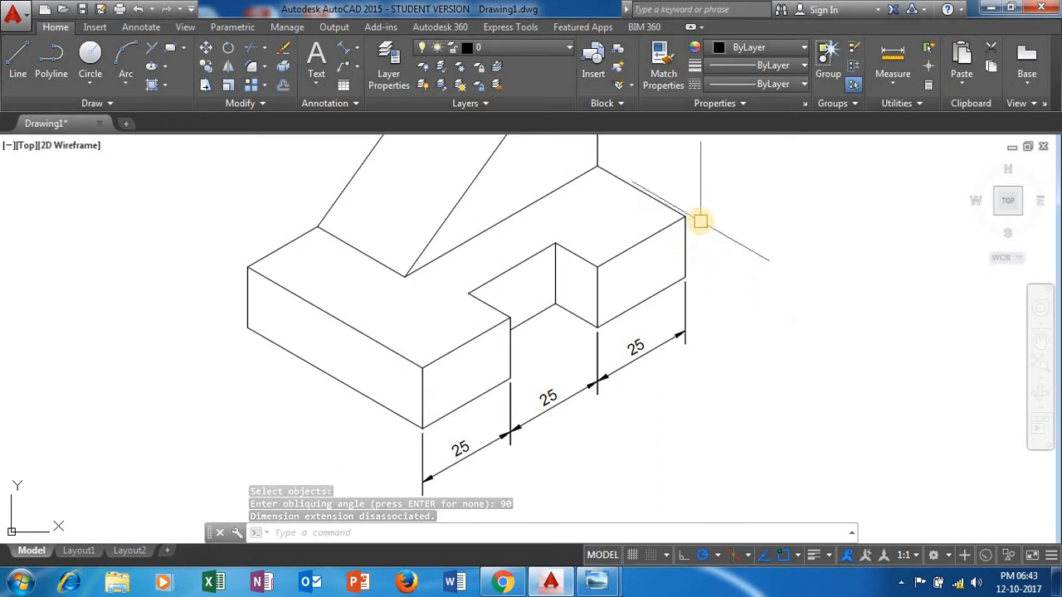
- Add an aligned dimension to the base's upper back edge, from its outer corner to the foot of the upright, placed outside the block
mouse_move(706, 214)
middle_mouse_down()
mouse_move(711, 249)
mouse_move(670, 335)
middle_mouse_up()
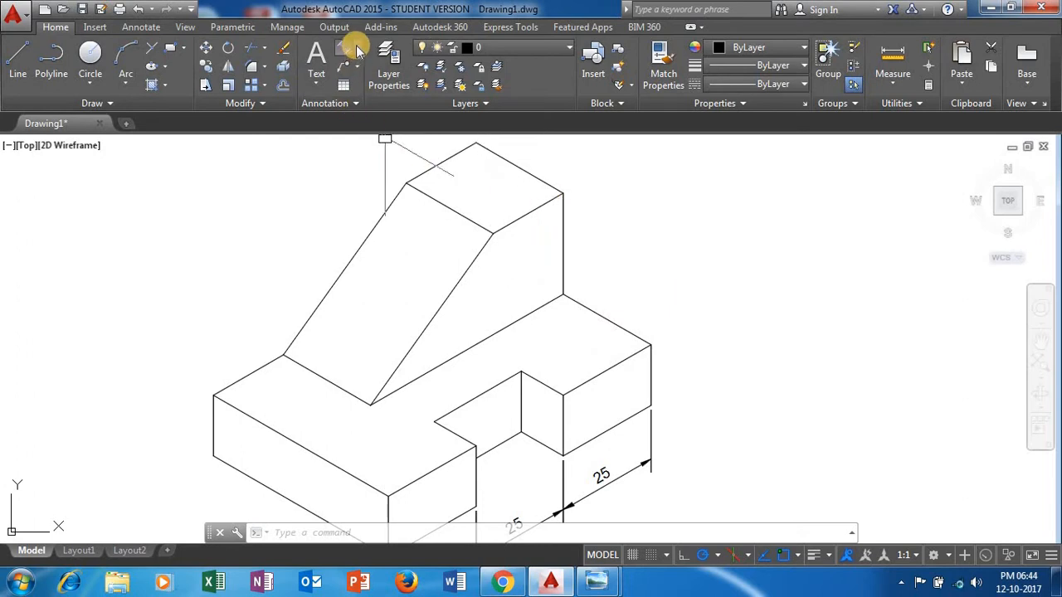
left_click(357, 51)
left_click(352, 99)
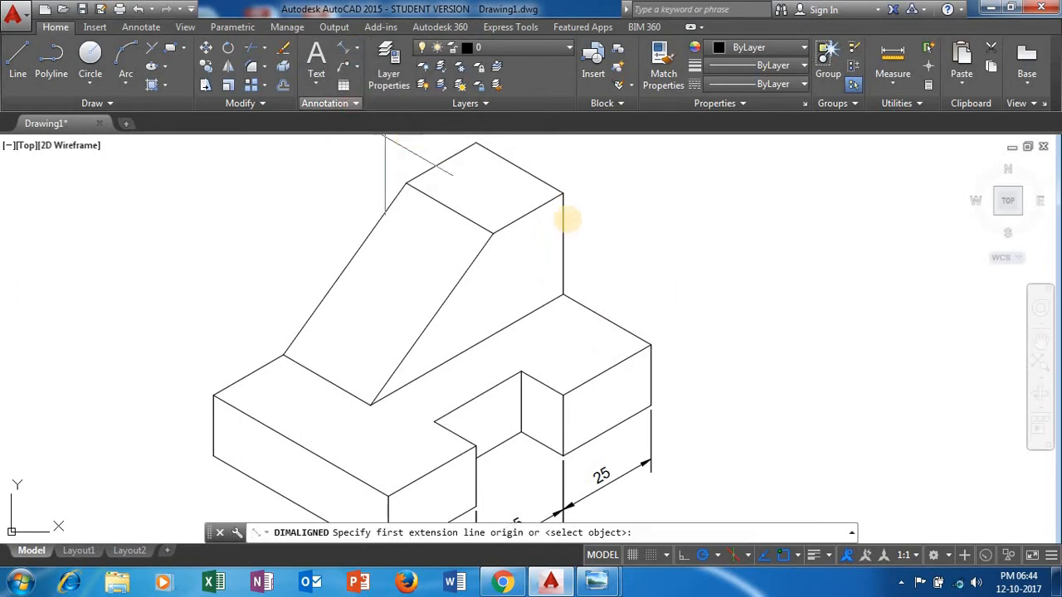
left_click(650, 344)
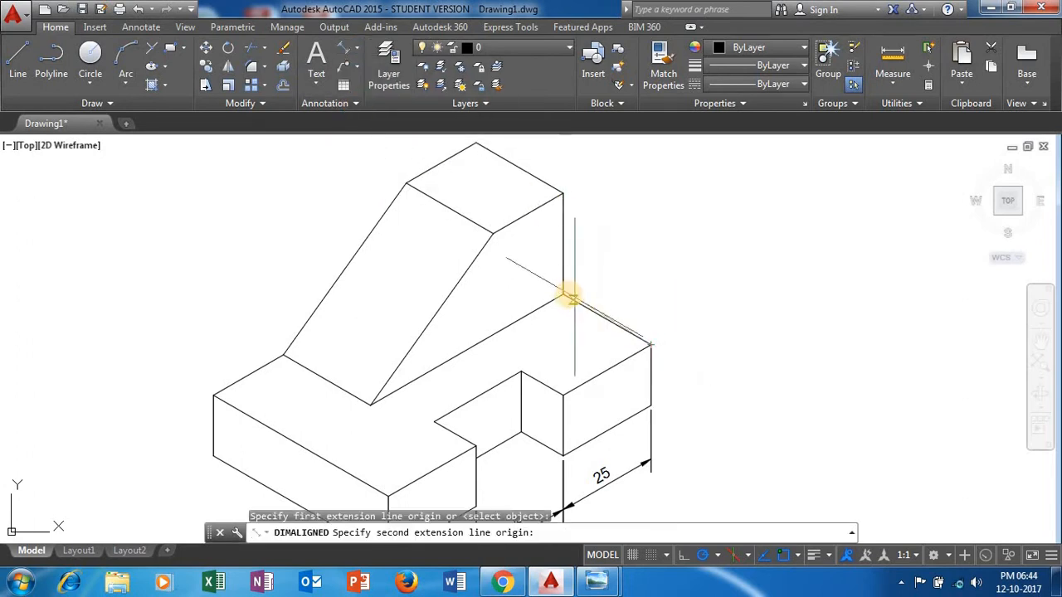
left_click(563, 295)
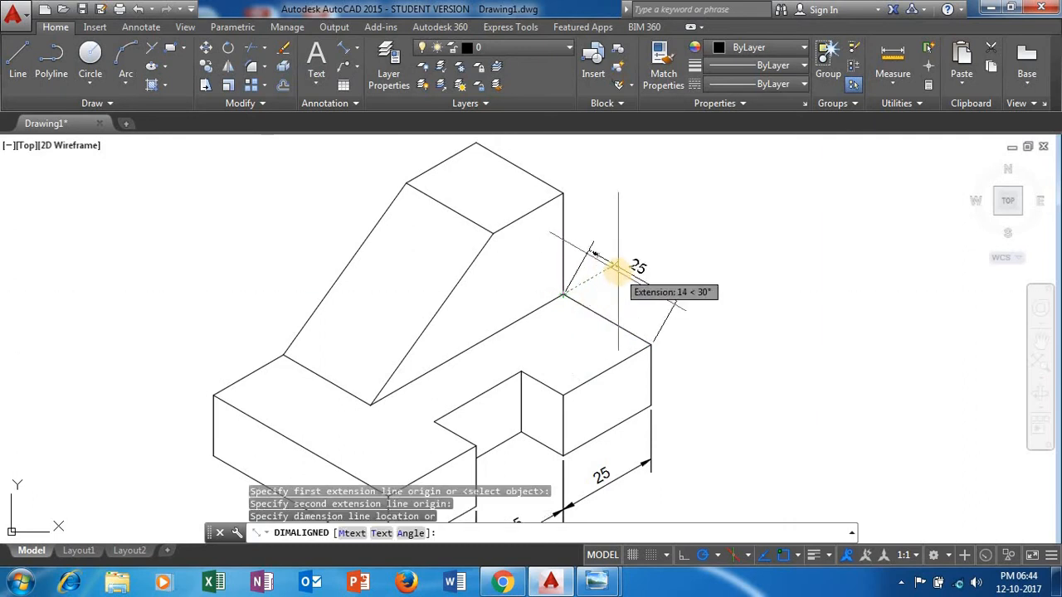
left_click(620, 266)
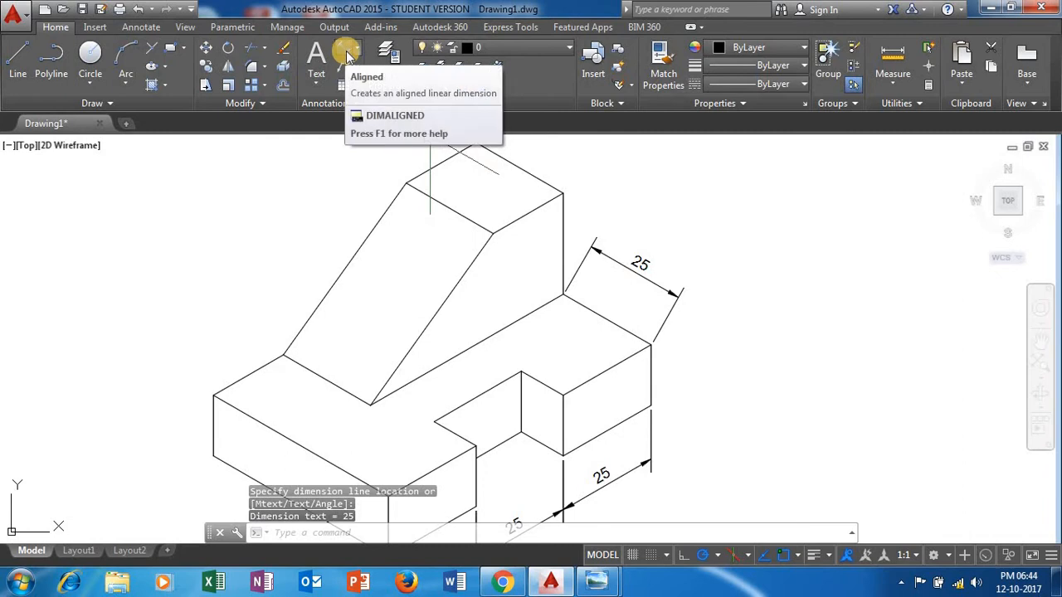
- Add an aligned dimension to the back edge of the sloped upright's top face, placed just outside the block
left_click(357, 51)
left_click(368, 103)
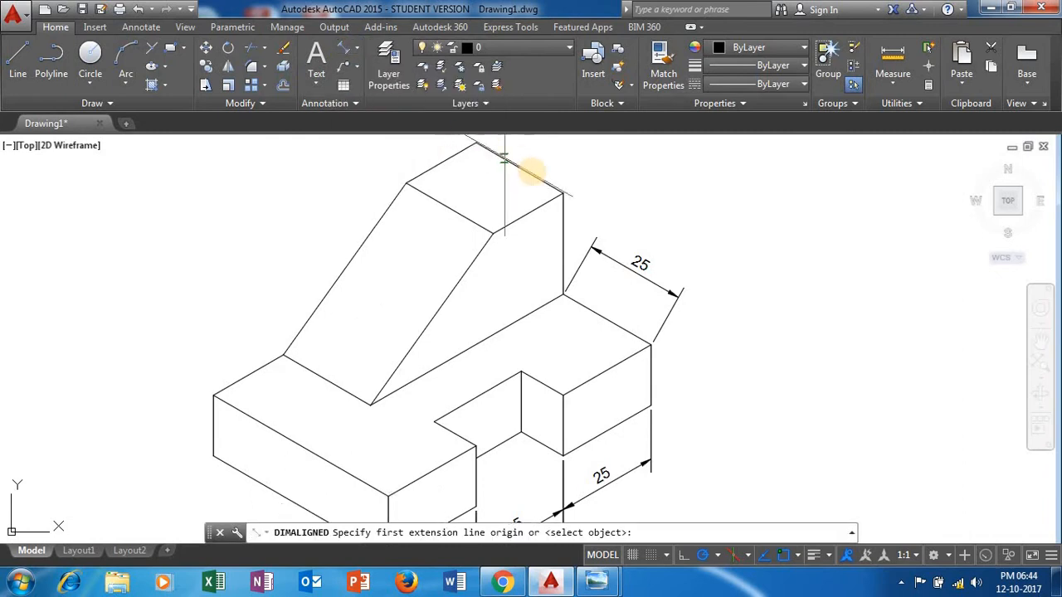
left_click(561, 193)
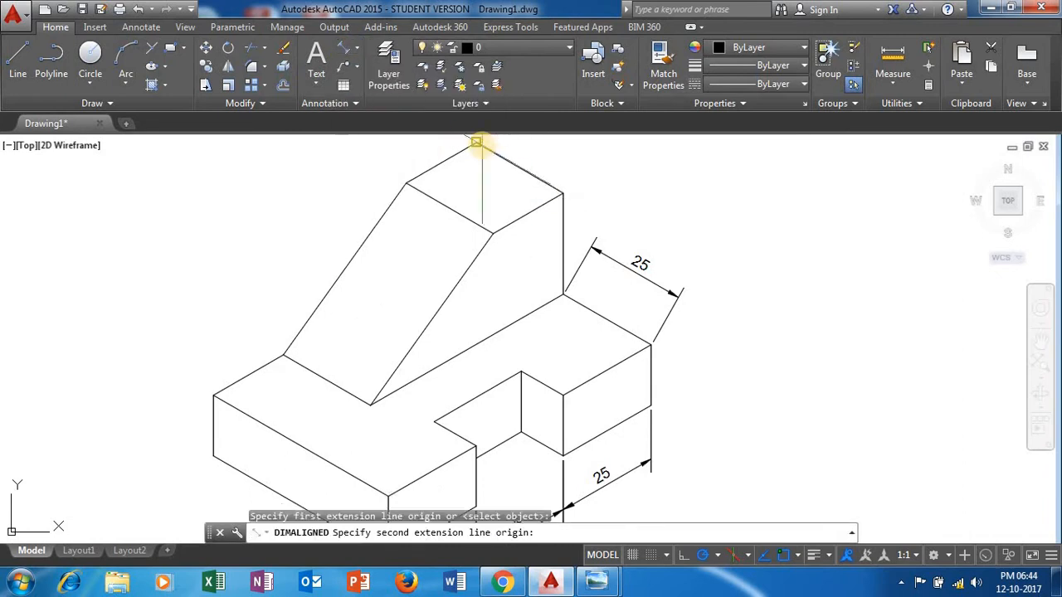
middle_click_drag(478, 139, 463, 234)
left_click(458, 231)
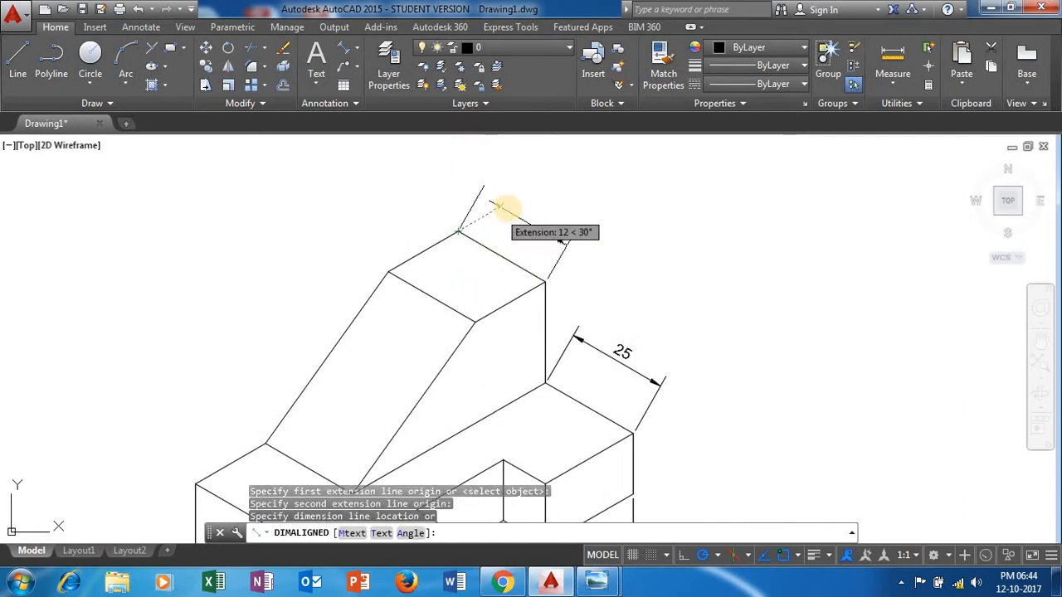
left_click(514, 199)
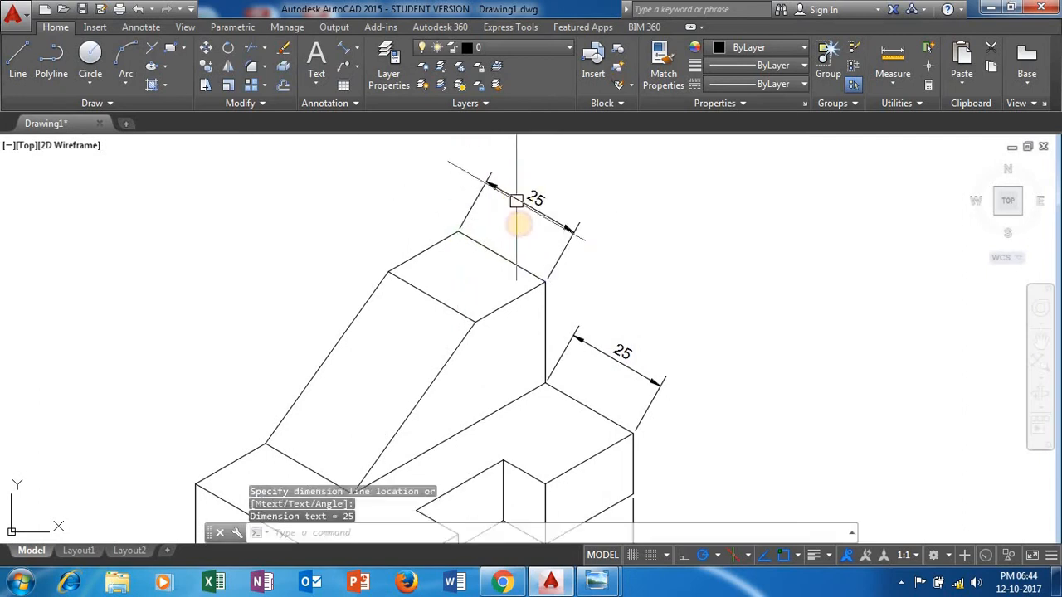
scroll(627, 266, "down", 2)
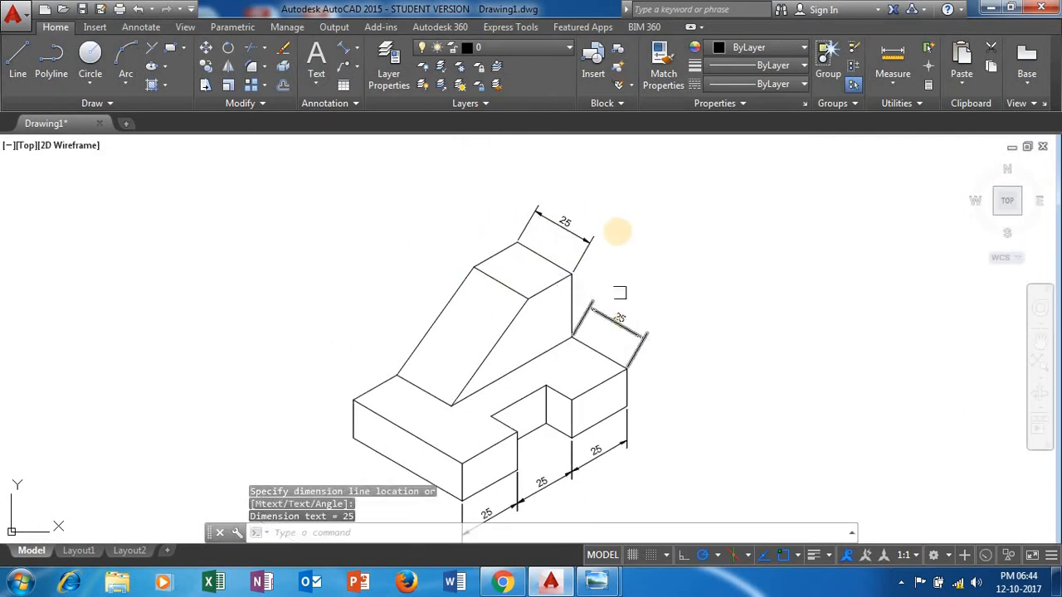
scroll(602, 260, "up", 2)
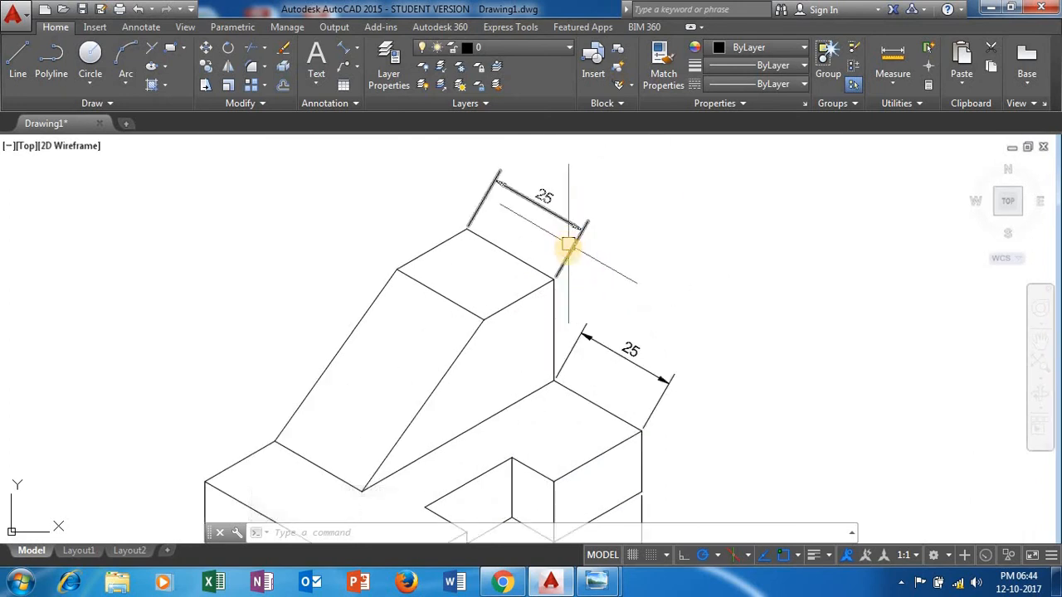
- Examine the two new dimensions' extension lines against the edges of the upright and base they should run parallel to
scroll(573, 355, "up", 2)
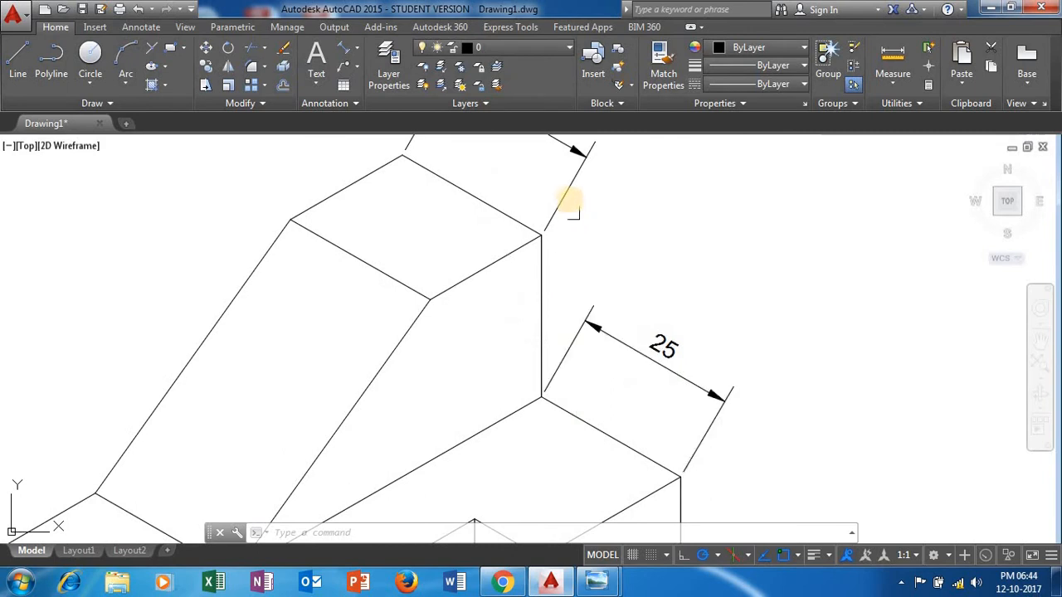
middle_click_drag(569, 195, 561, 246)
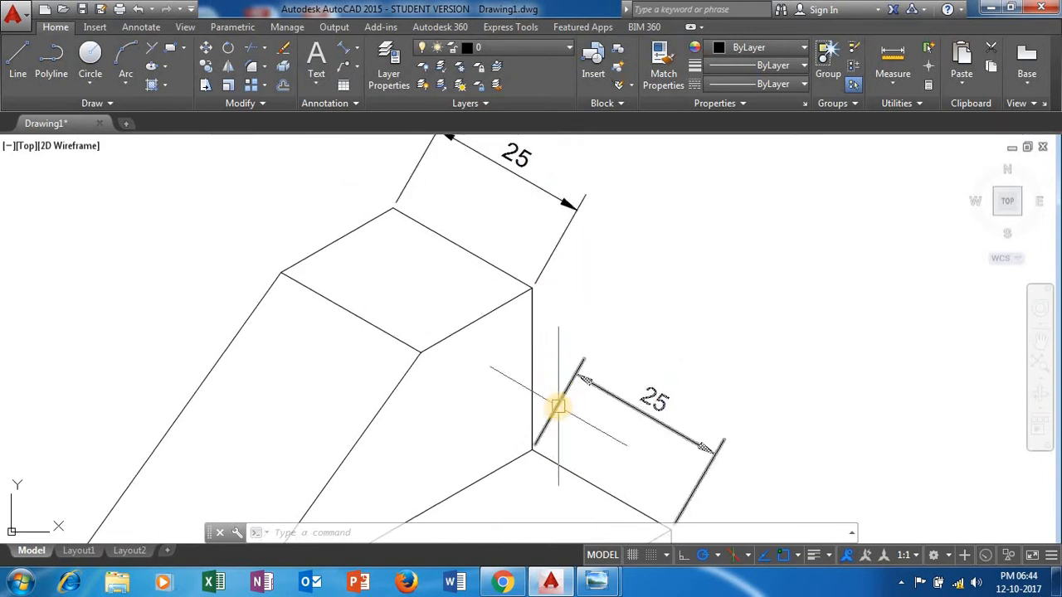
left_click(481, 317)
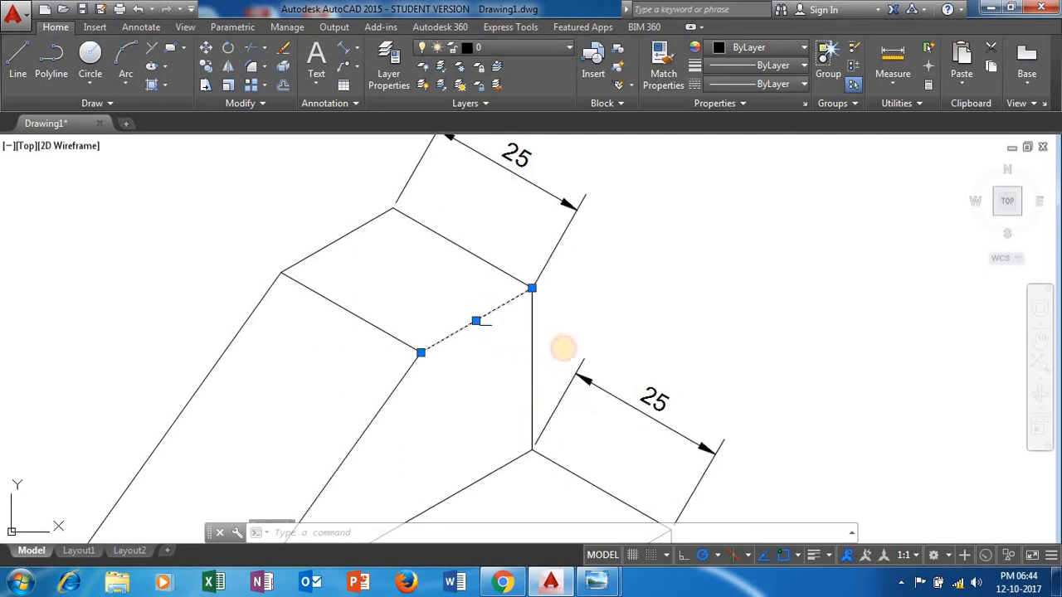
middle_click_drag(562, 349, 537, 263)
left_click(600, 474)
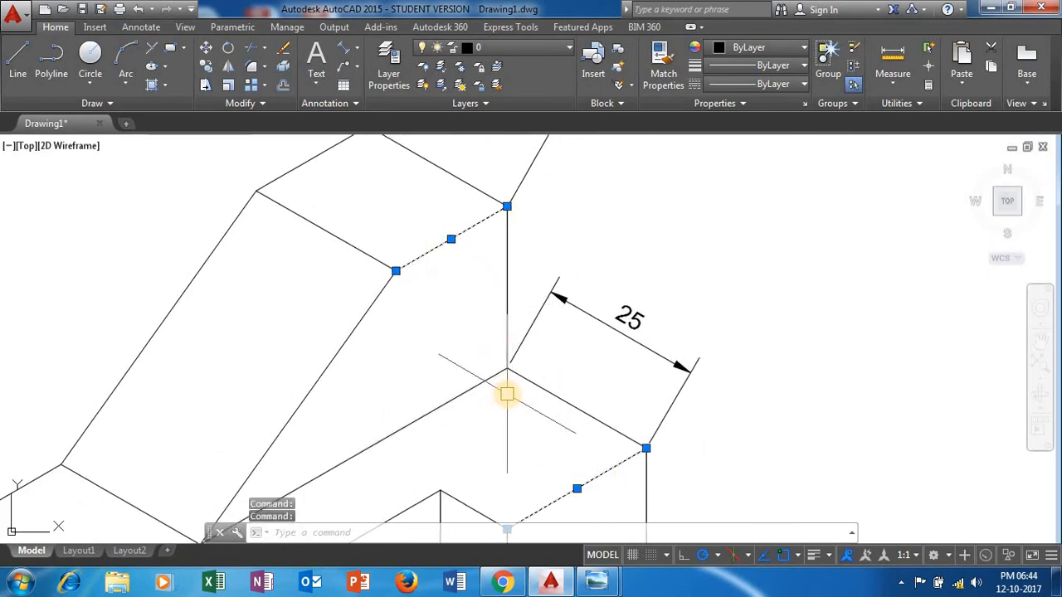
key("Escape")
scroll(538, 341, "down", 2)
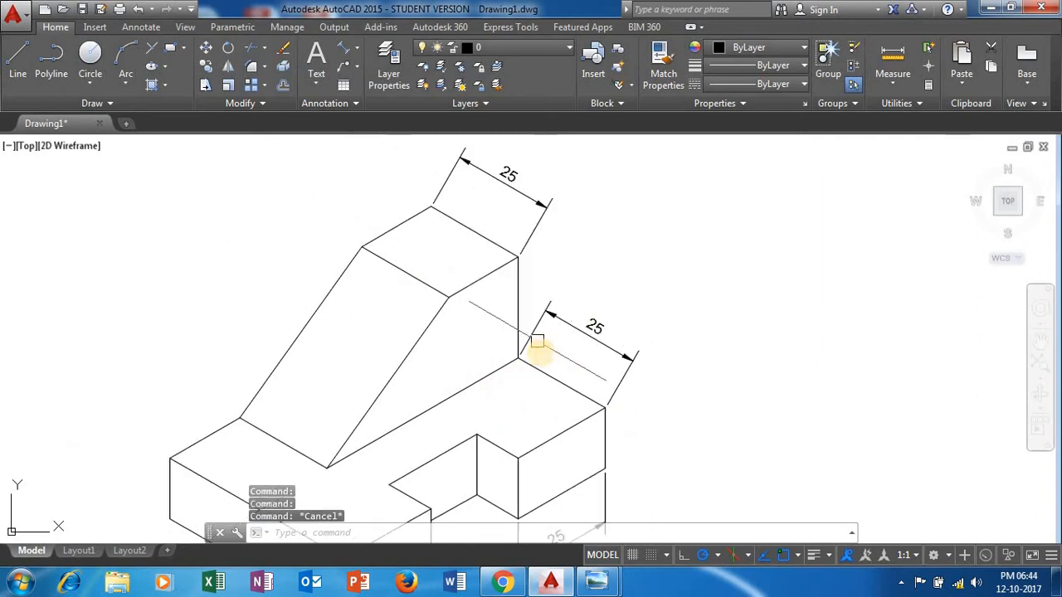
middle_click_drag(545, 389, 579, 379)
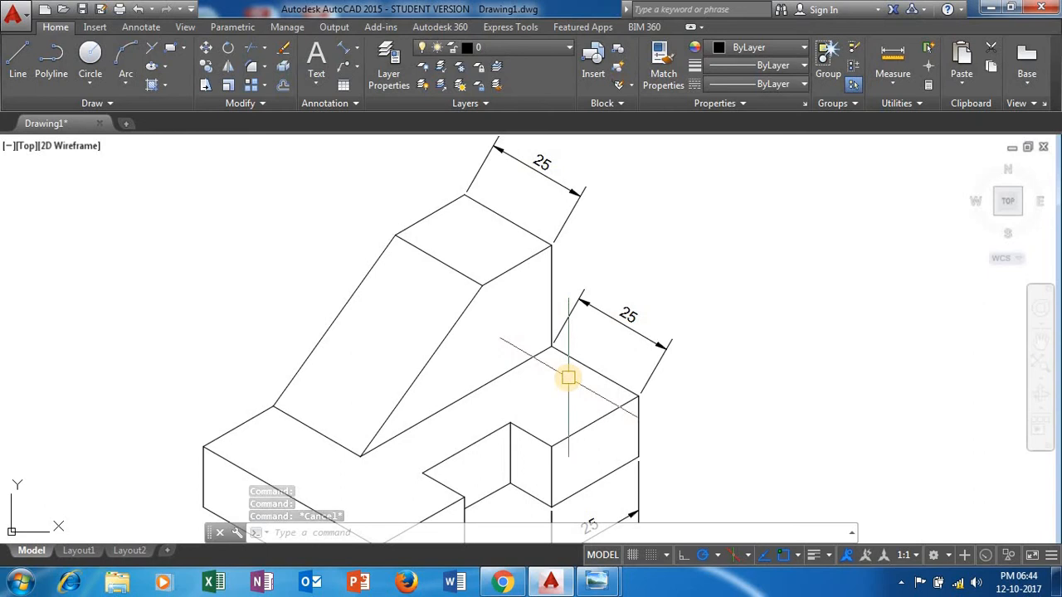
- Apply the Oblique option of DIMEDIT to the dimensions on the upright's top and the base's upper back edge with an obliquing angle of 30
type("de")
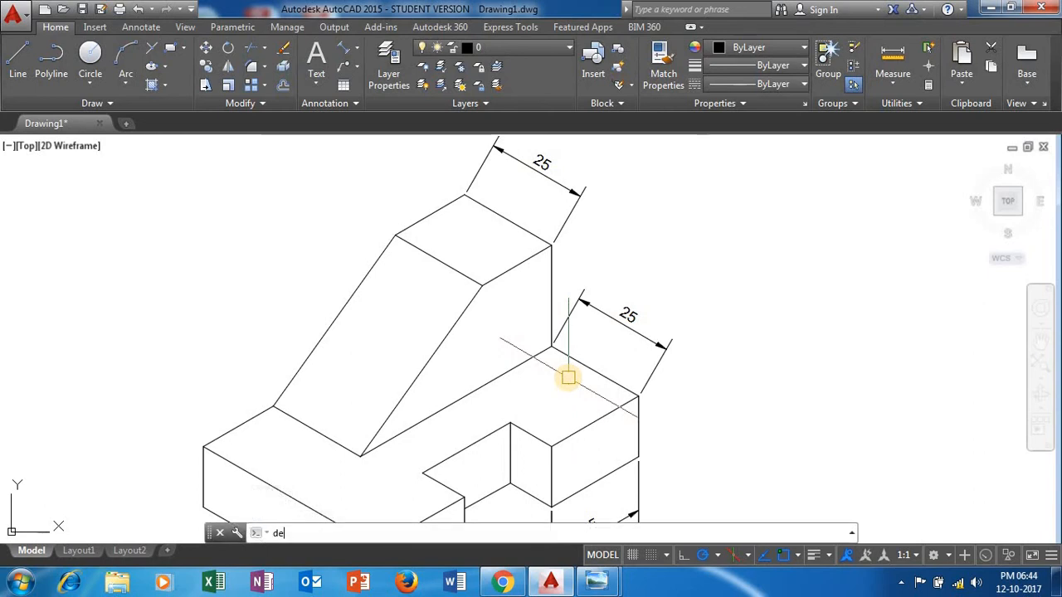
type("d")
key("Return")
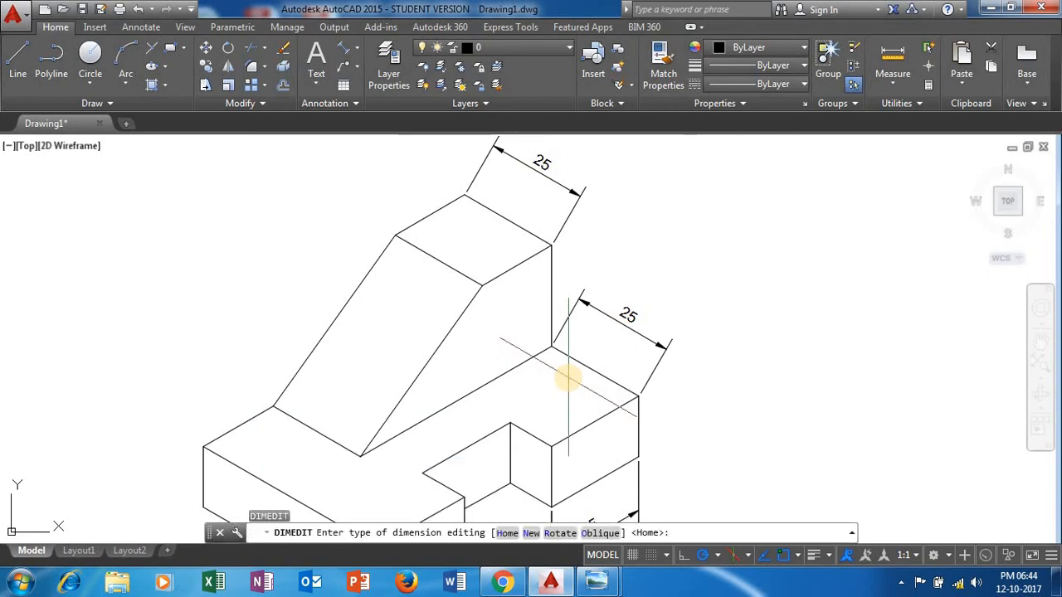
key("Return")
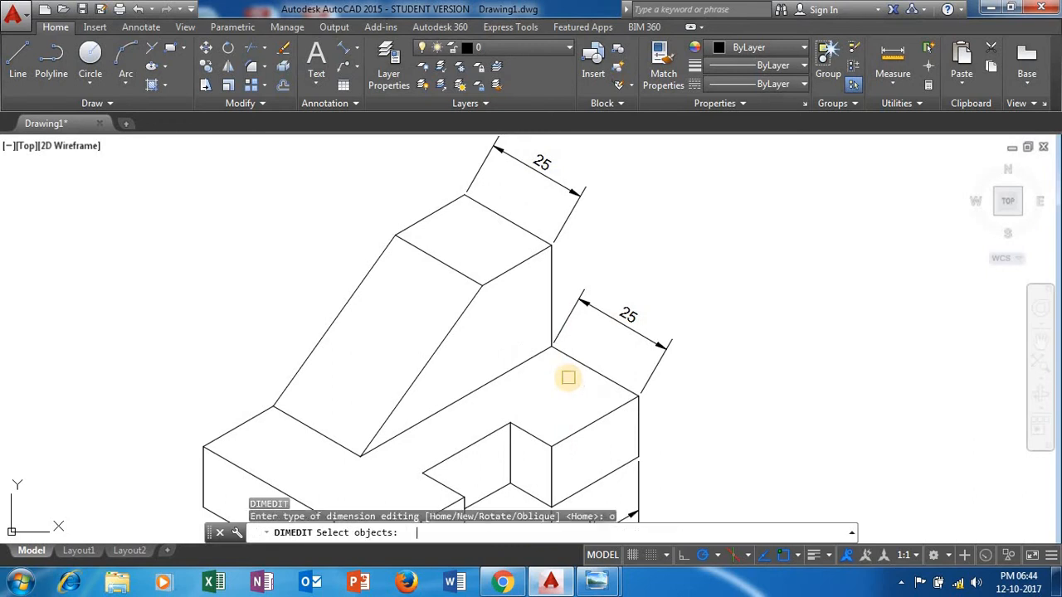
left_click(599, 309)
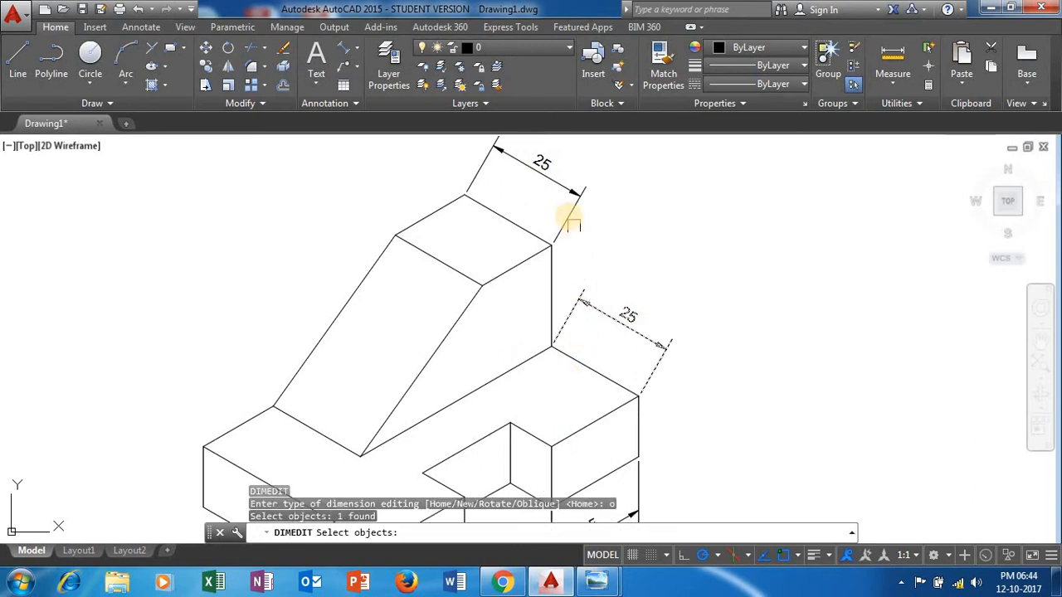
left_click(570, 219)
key("Return")
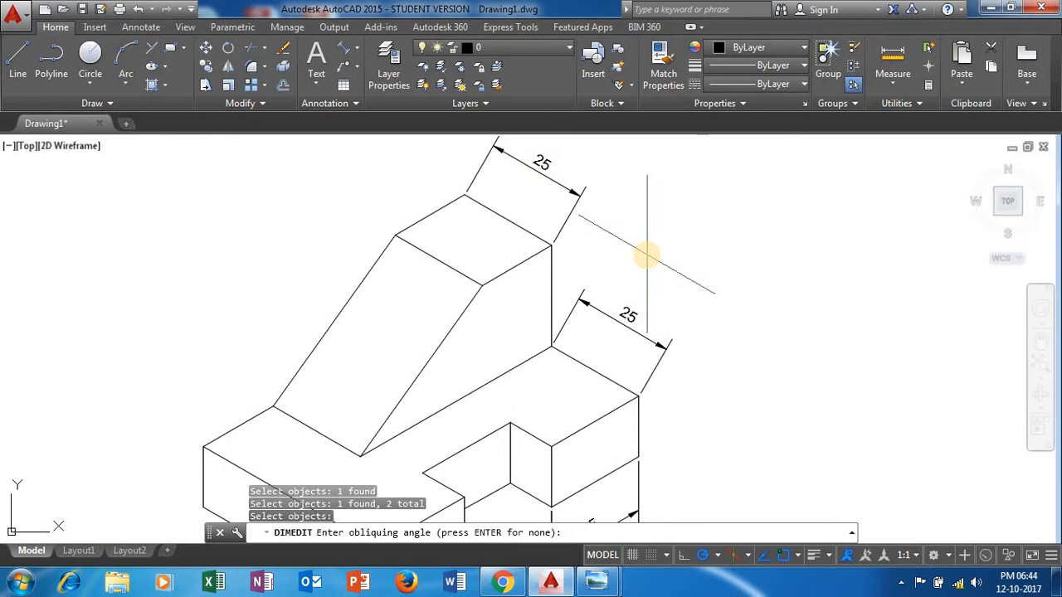
type("30")
key("Return")
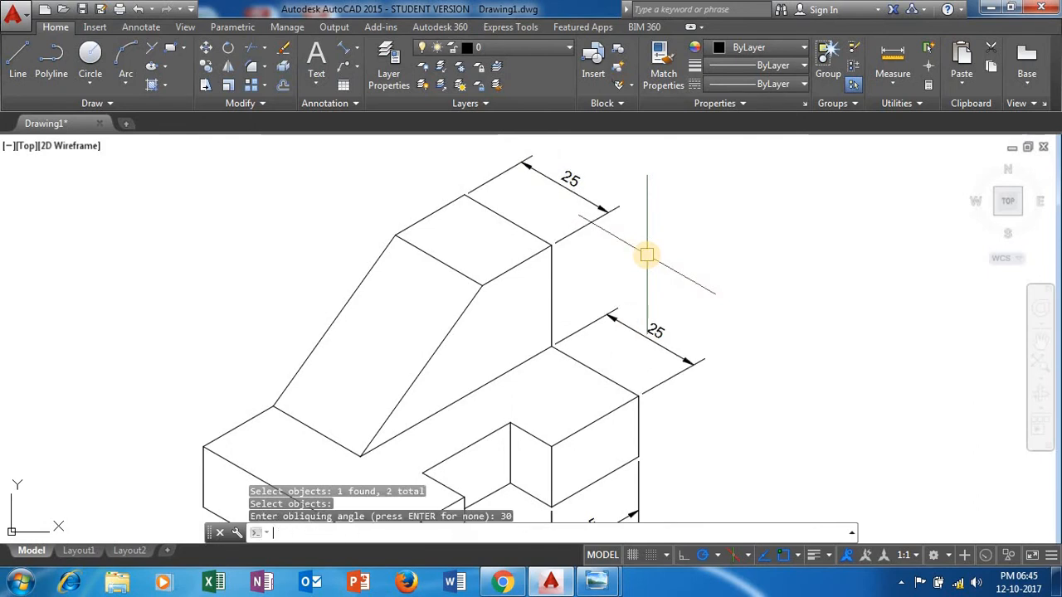
- Add an aligned dimension to the base's upper left edge, from its outer corner to the foot of the slope, placed outside the block
scroll(612, 363, "down", 2)
scroll(606, 370, "up", 2)
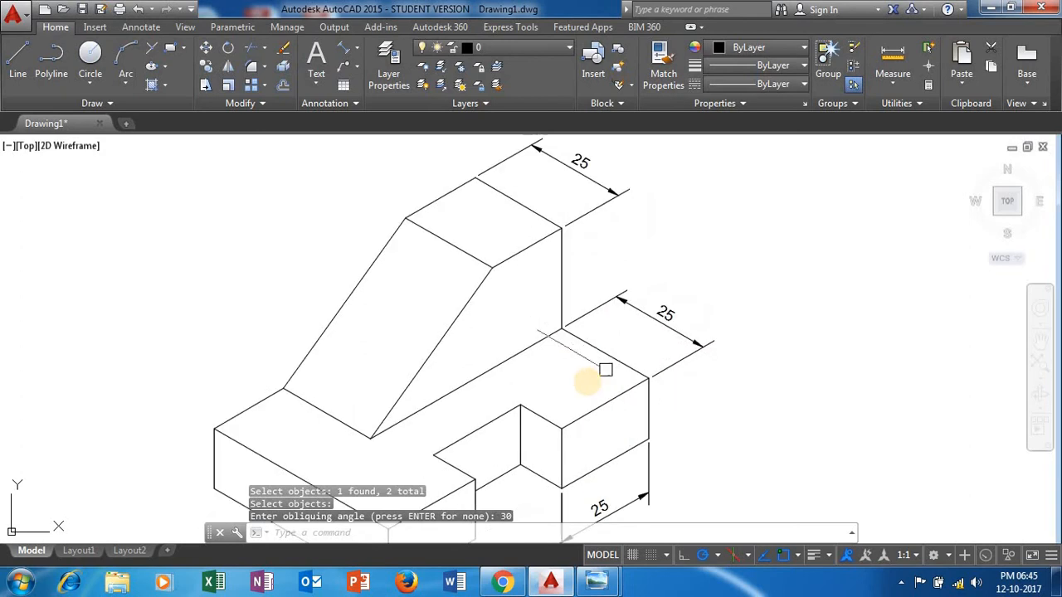
mouse_move(606, 370)
middle_mouse_down()
mouse_move(650, 372)
mouse_move(733, 322)
middle_mouse_up()
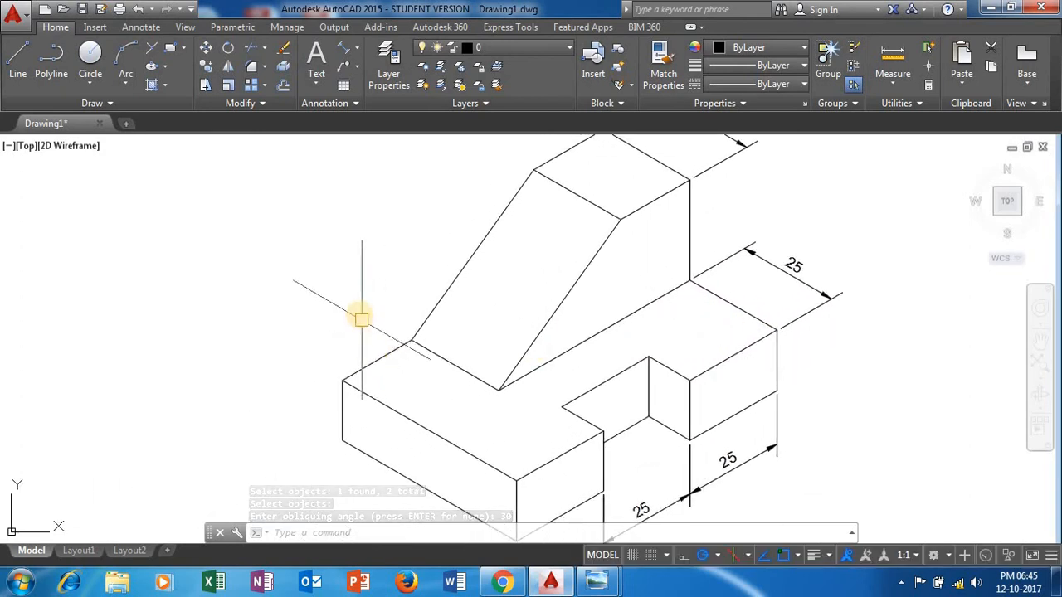
left_click(357, 47)
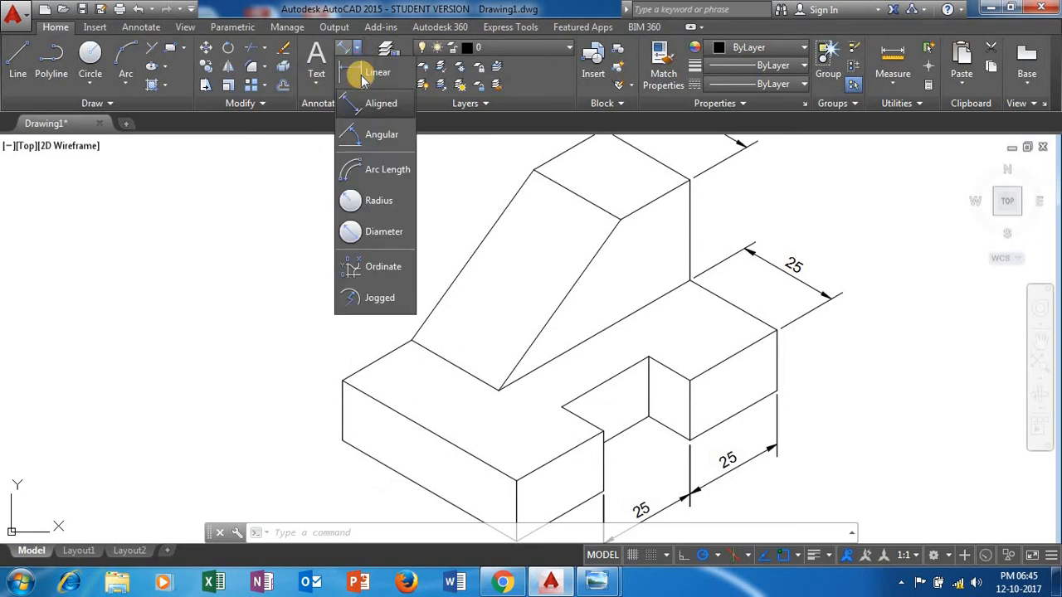
left_click(361, 103)
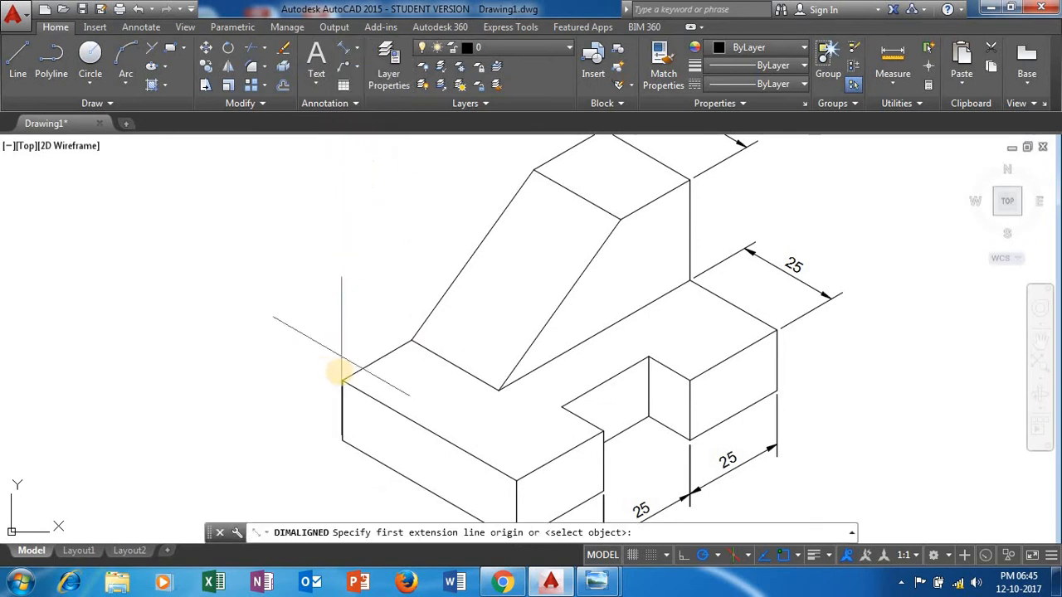
left_click(342, 379)
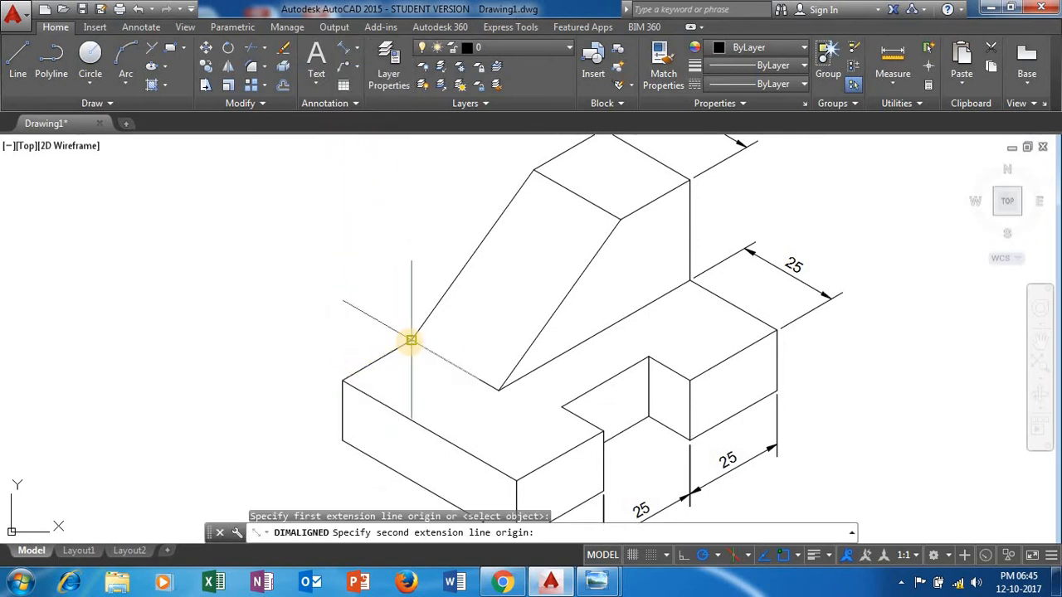
left_click(411, 341)
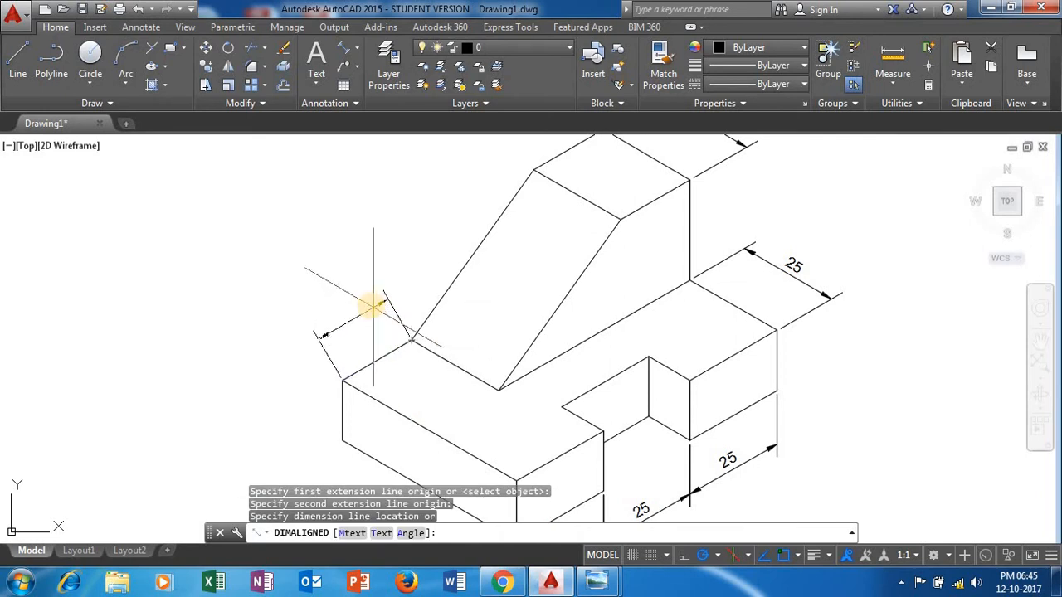
left_click(368, 304)
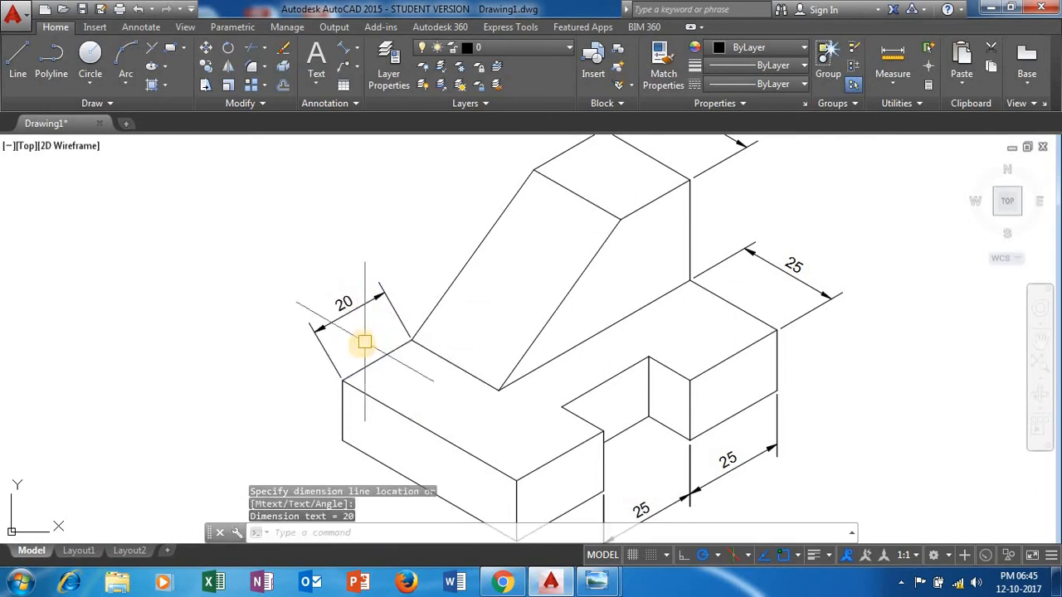
- Compare the extension lines of the dimension near the slope's foot with the direction of the base's long upper edge
scroll(355, 349, "up", 2)
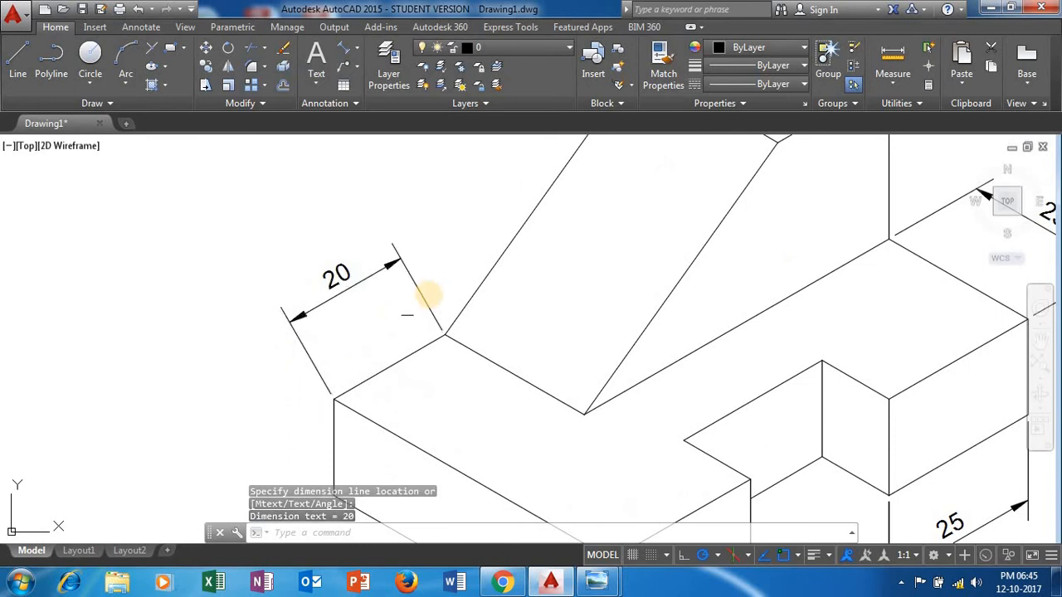
scroll(334, 349, "up", 2)
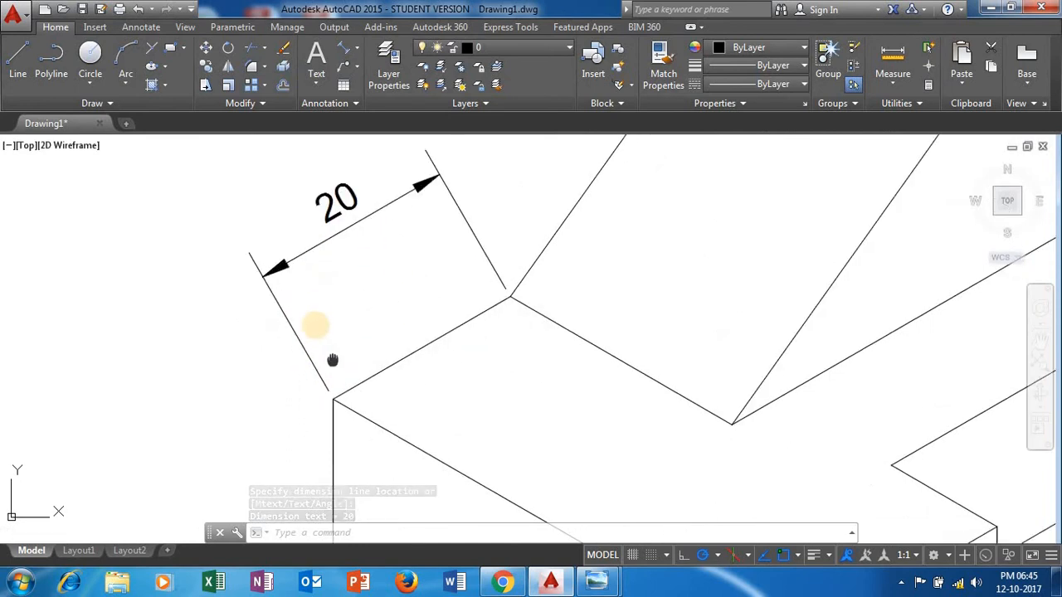
scroll(332, 359, "down", 3)
left_click(368, 378)
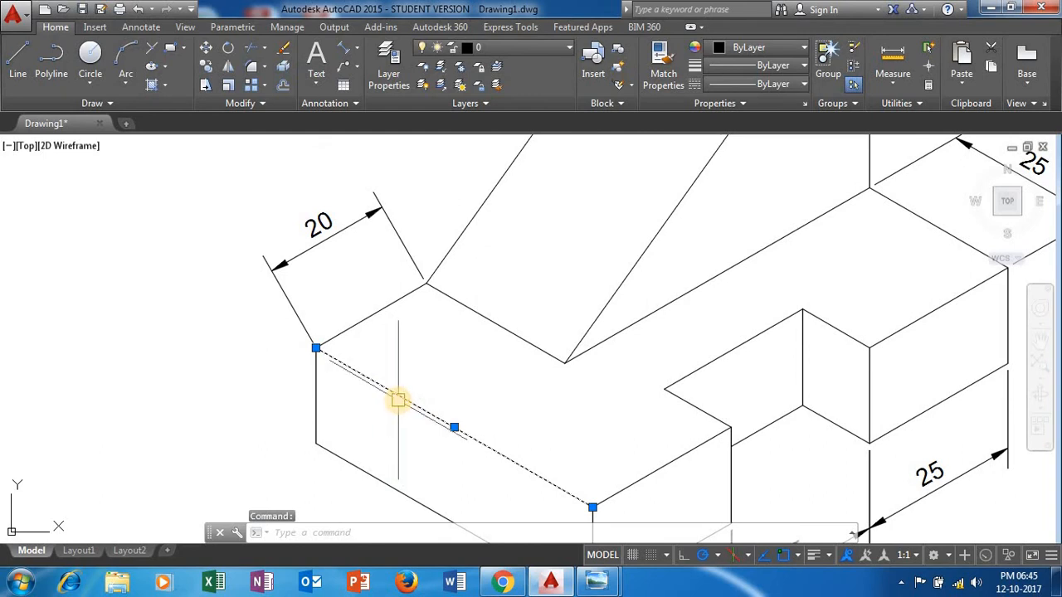
key("Escape")
scroll(440, 342, "down", 4)
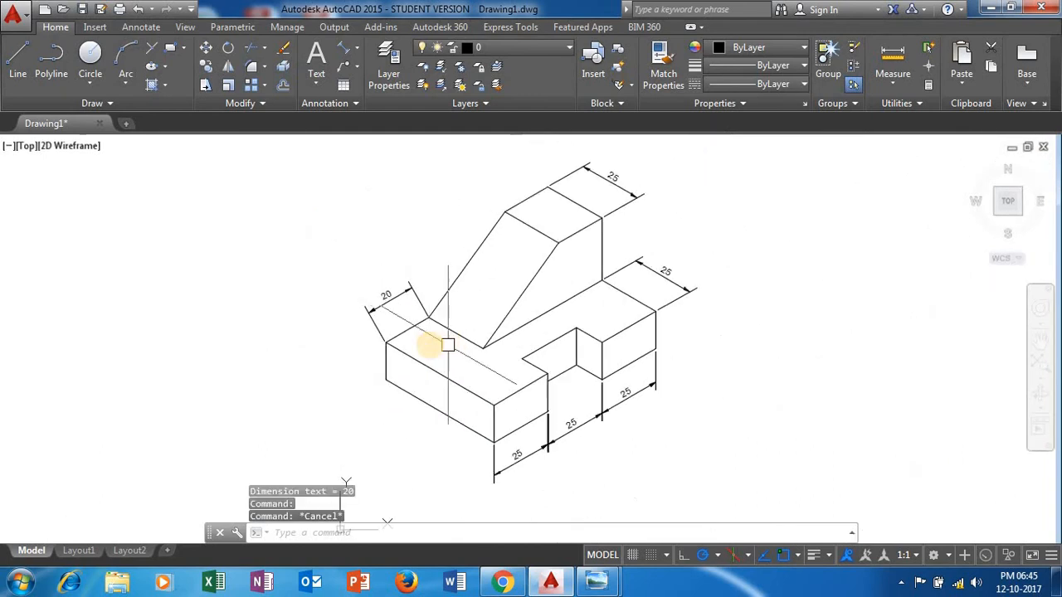
scroll(448, 345, "up", 4)
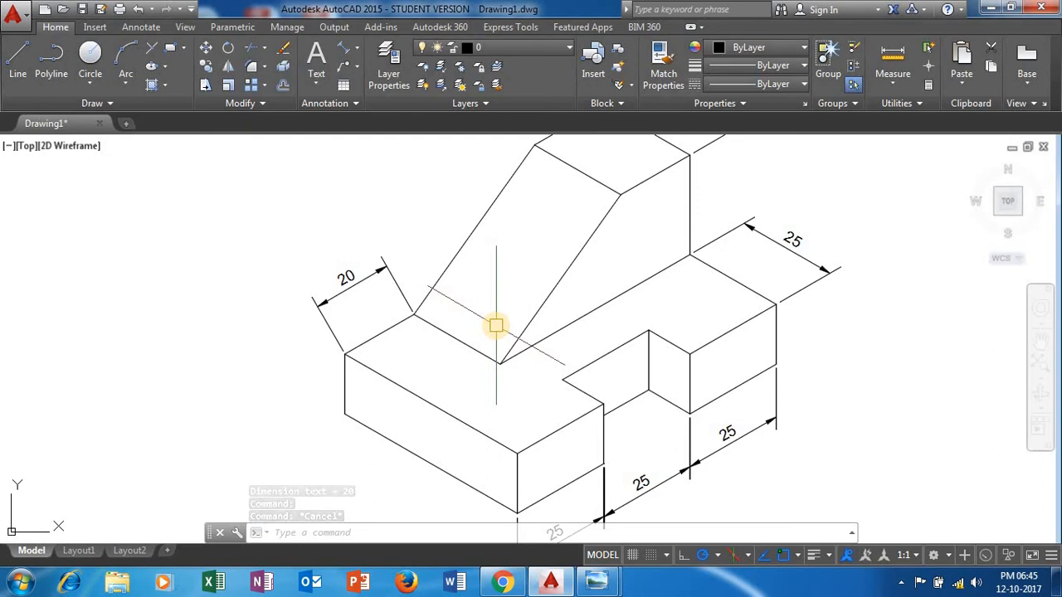
- Apply the Oblique option of DIMEDIT to the dimension near the slope's foot with an obliquing angle of 150
type("ded")
key("Return")
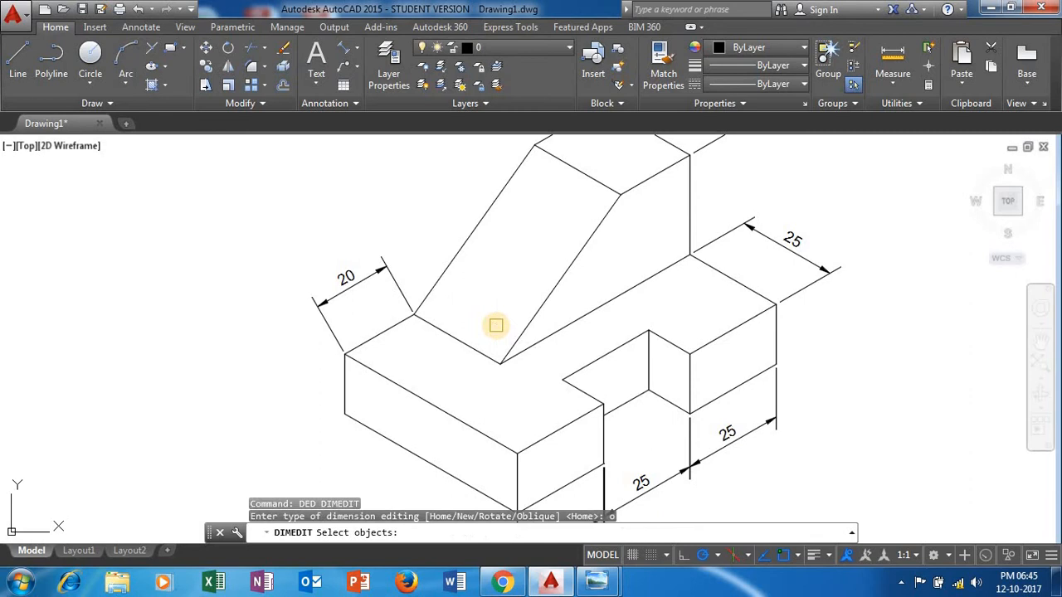
left_click(363, 296)
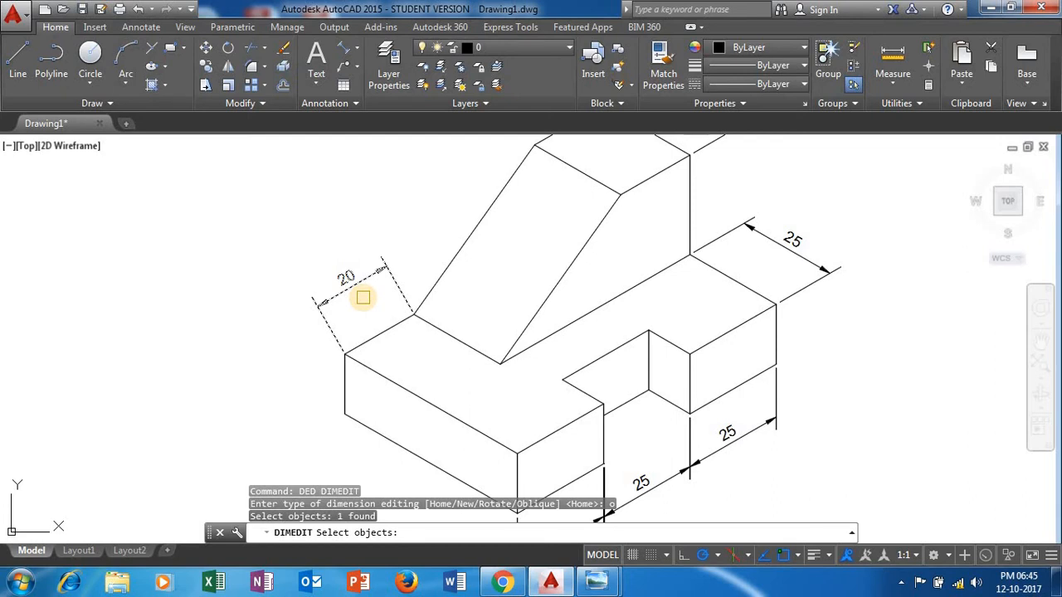
key("Return")
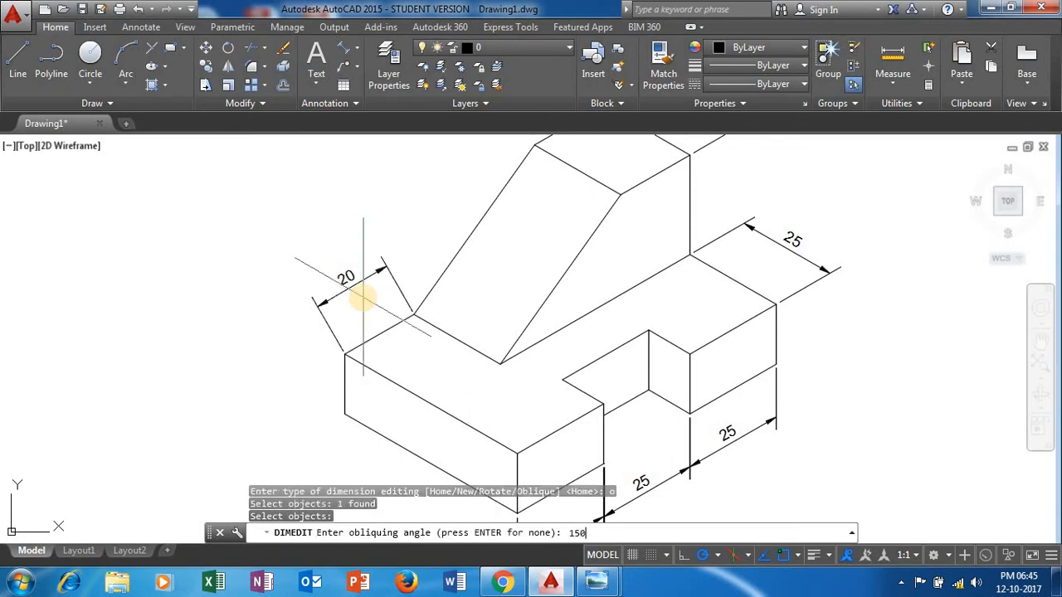
type("150")
key("Return")
- Add an aligned dimension to the full lower left edge of the base, placed just below the block
scroll(403, 321, "down", 2)
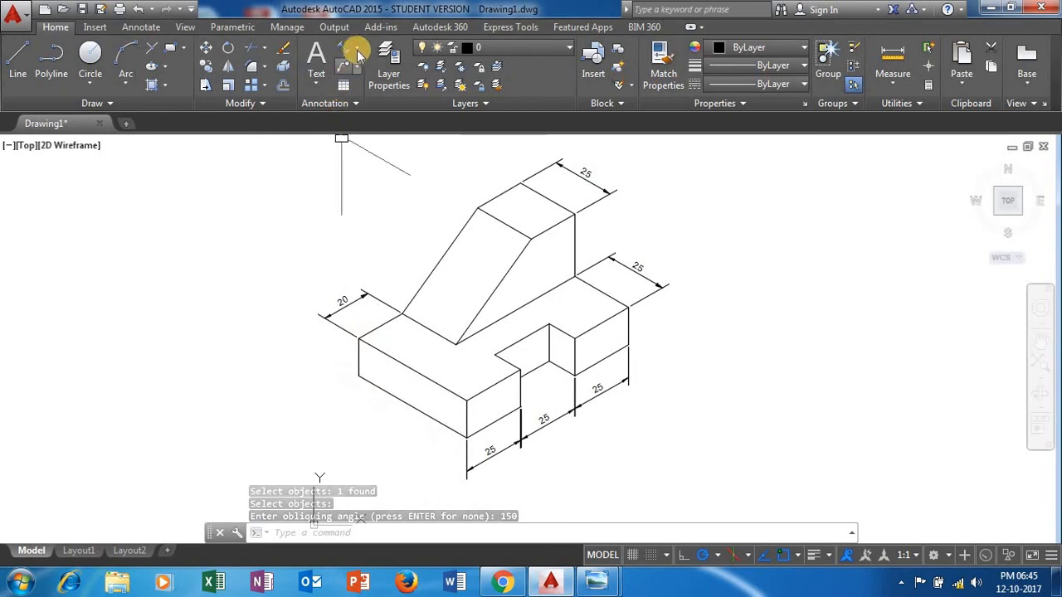
left_click(358, 52)
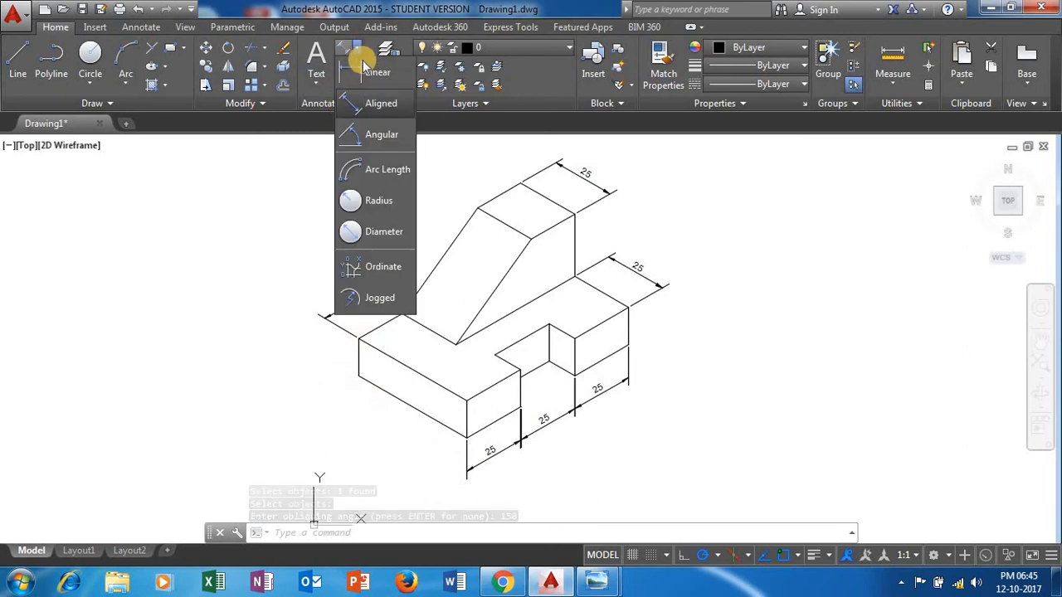
left_click(362, 106)
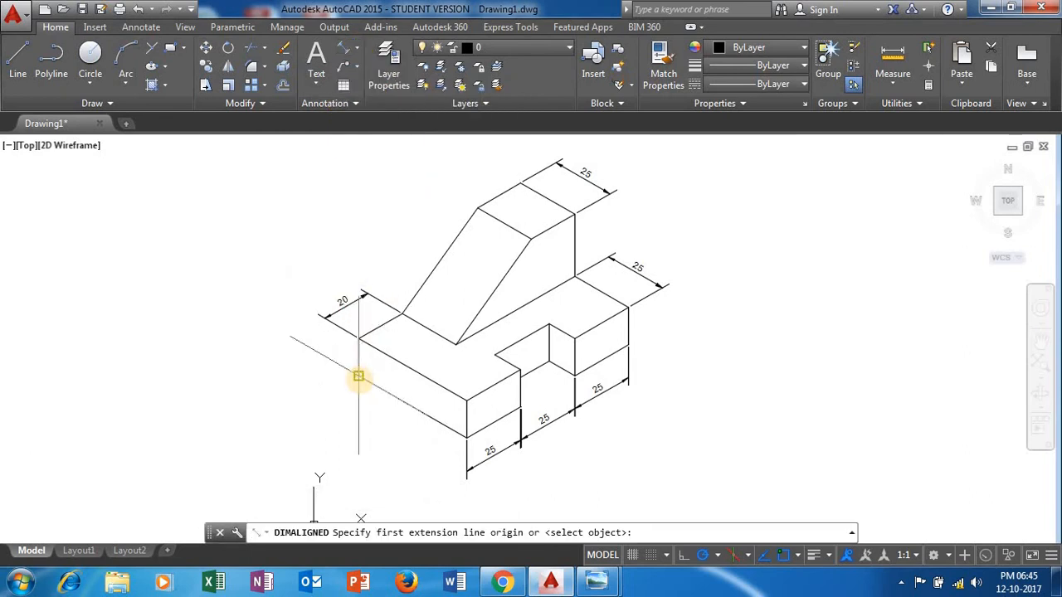
left_click(358, 376)
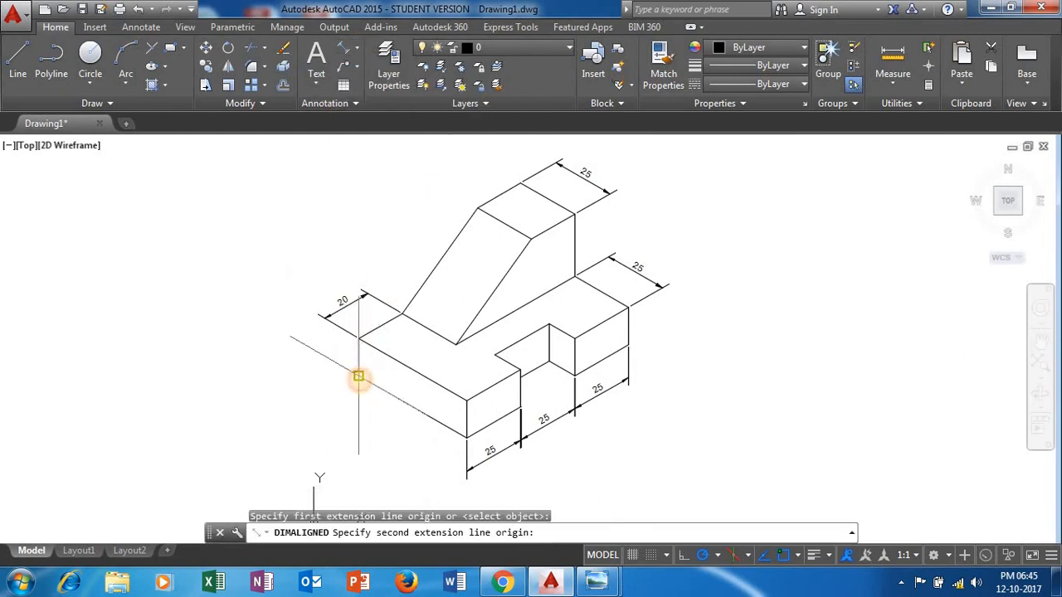
left_click(463, 440)
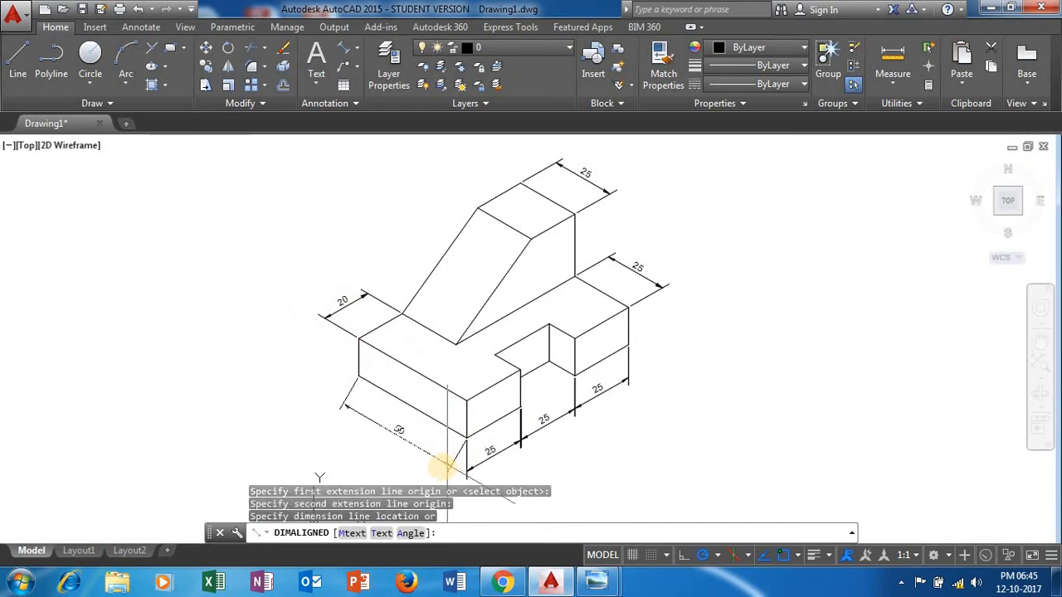
scroll(446, 469, "up", 2)
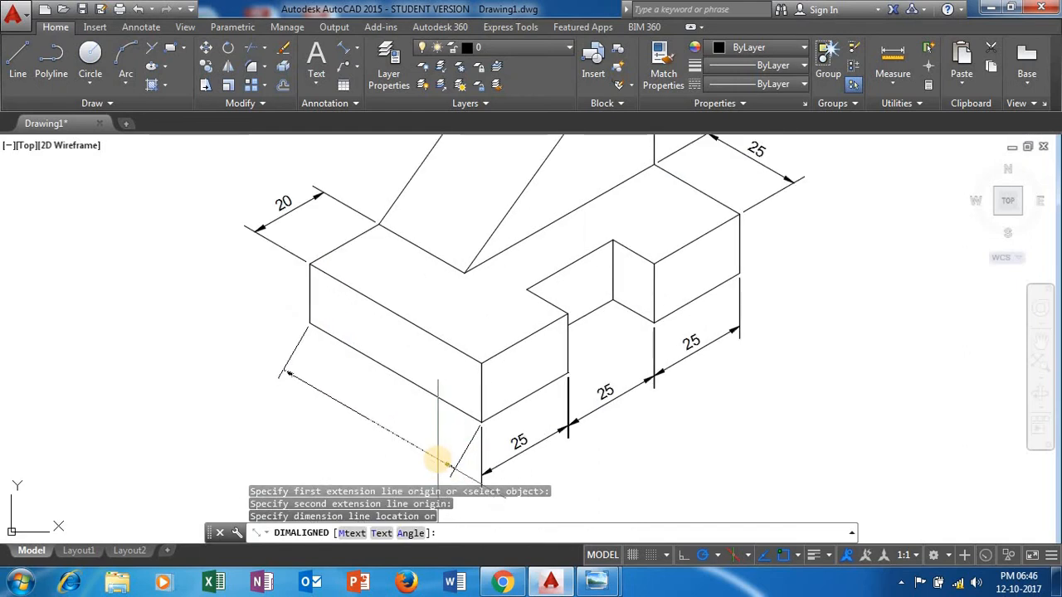
left_click(435, 458)
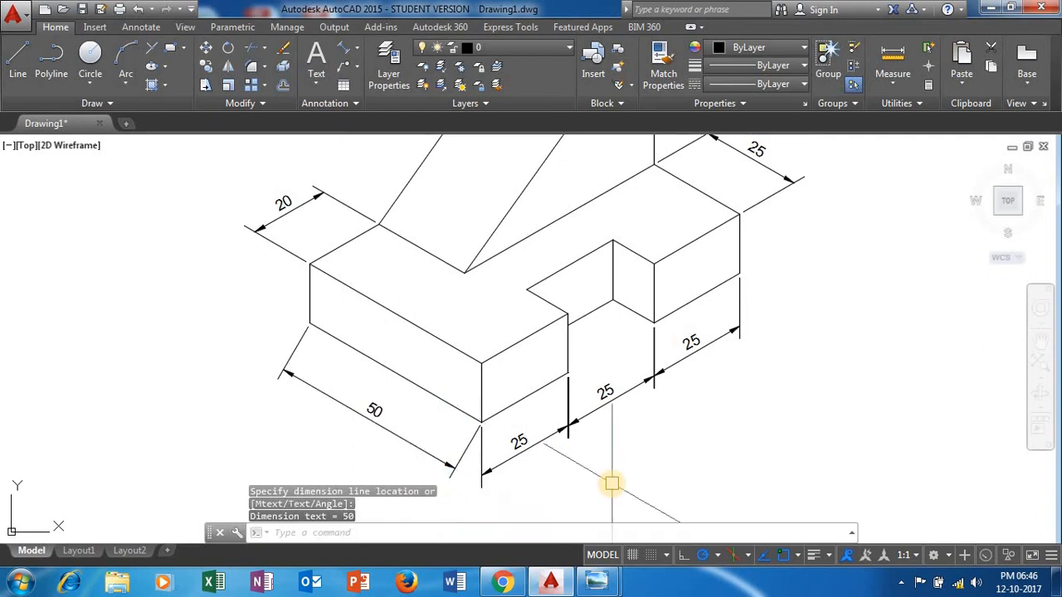
- Apply the Oblique option of DIMEDIT to the dimension below the base's full lower left edge with an obliquing angle of 90
type("d")
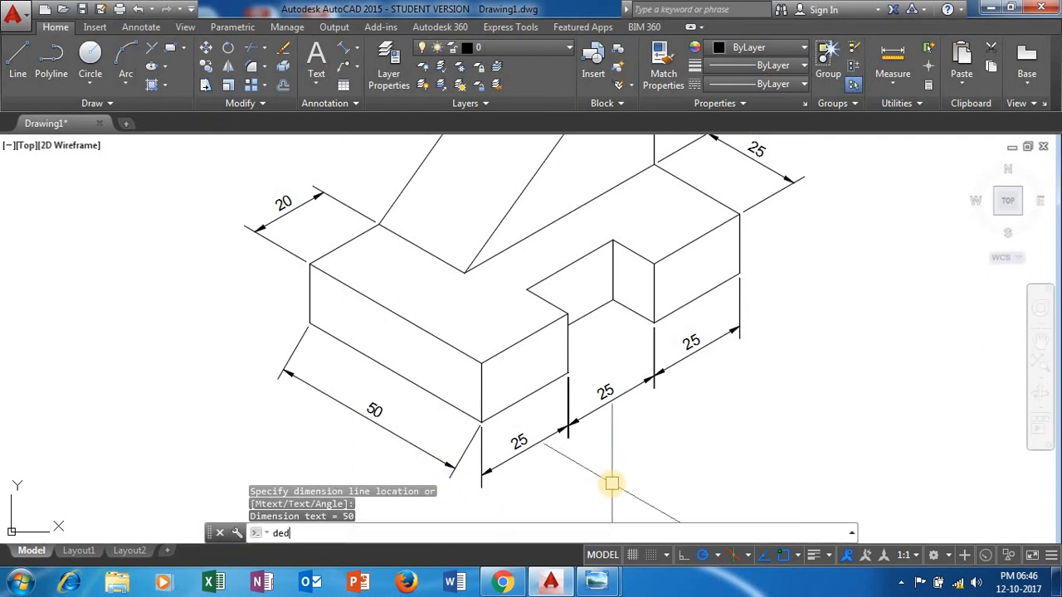
type("ed")
key("Return")
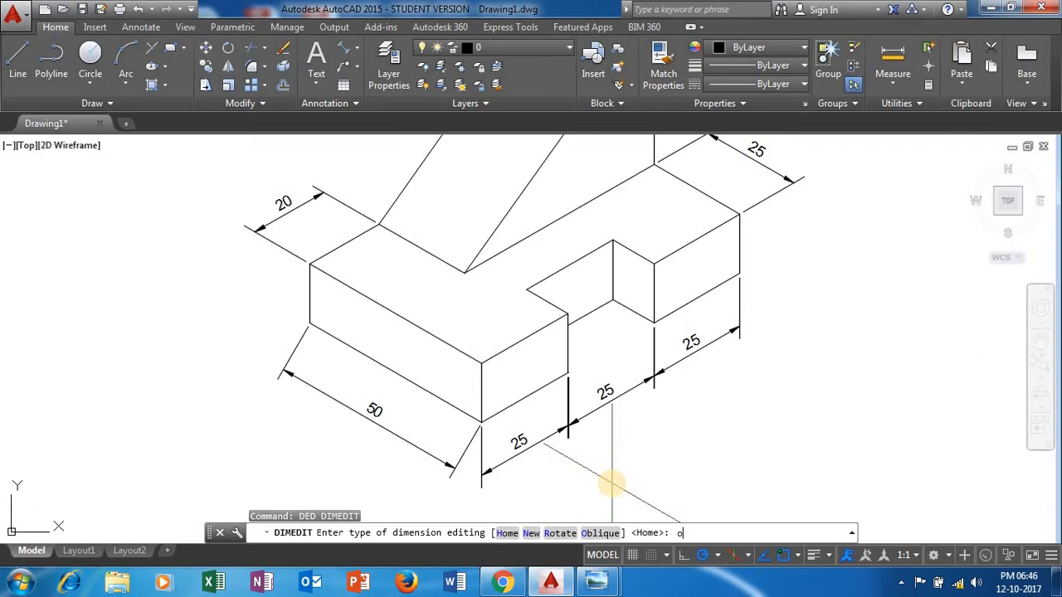
type("o")
key("Return")
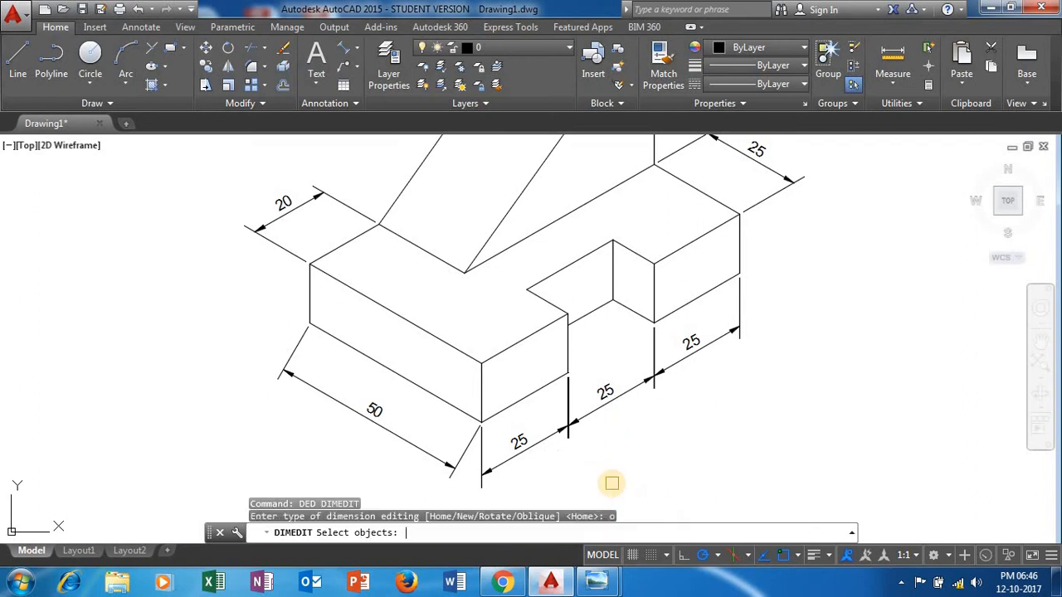
left_click(381, 431)
key("Return")
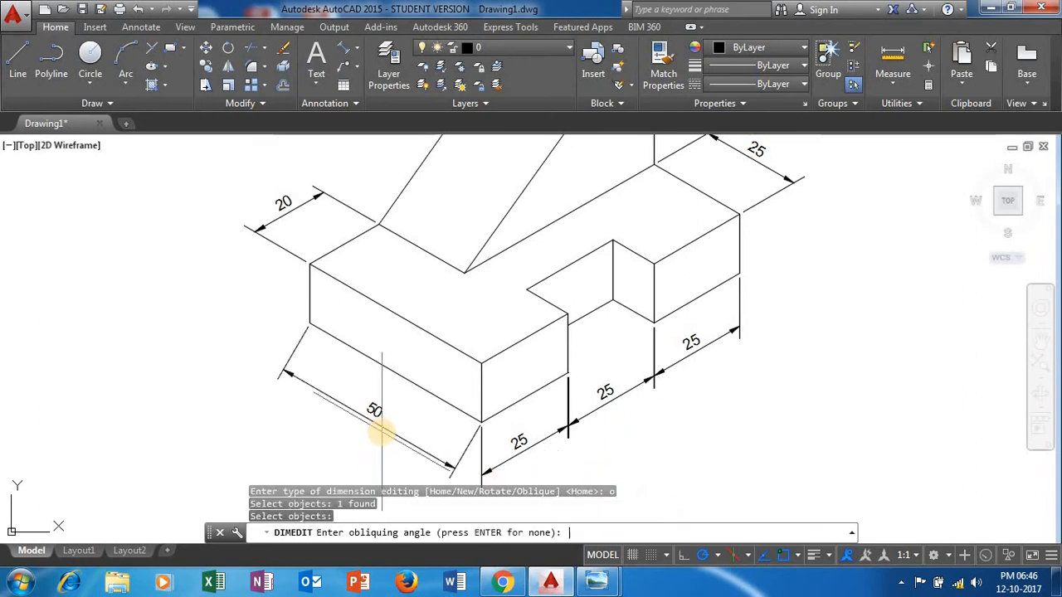
scroll(380, 431, "up", 2)
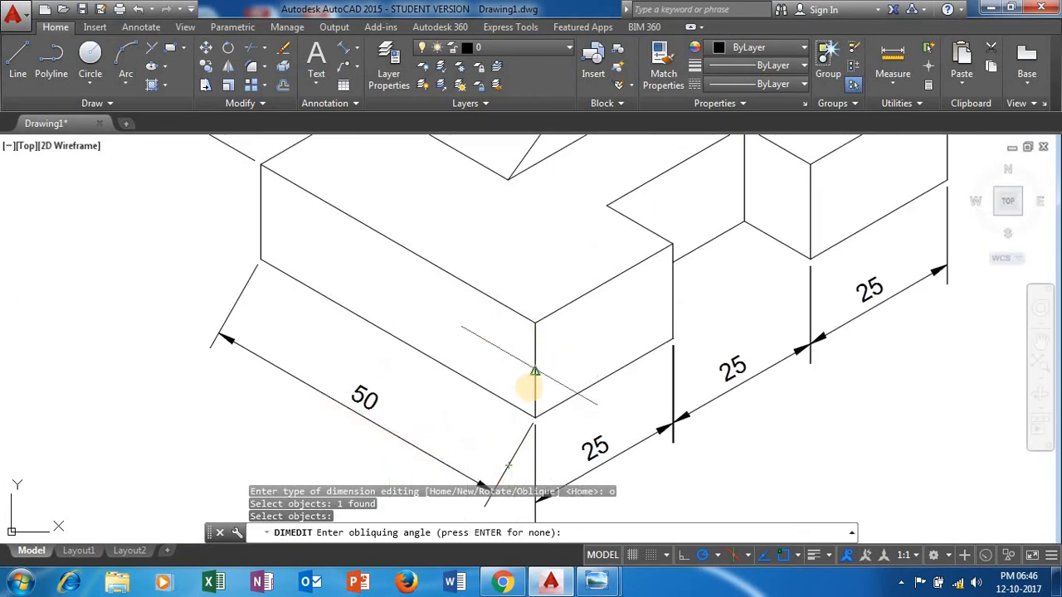
scroll(524, 365, "down", 2)
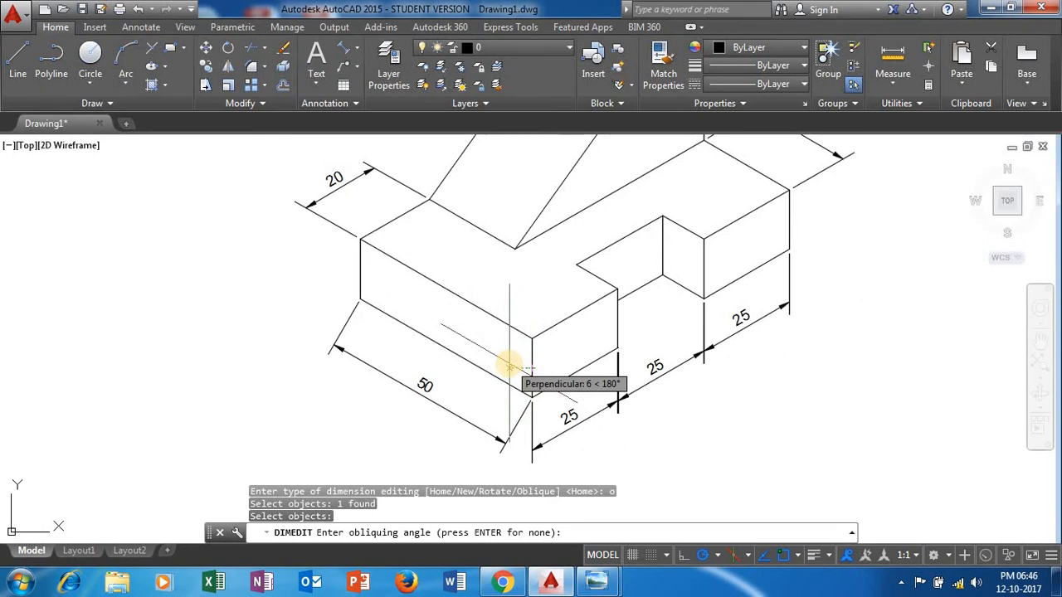
type("90")
key("Return")
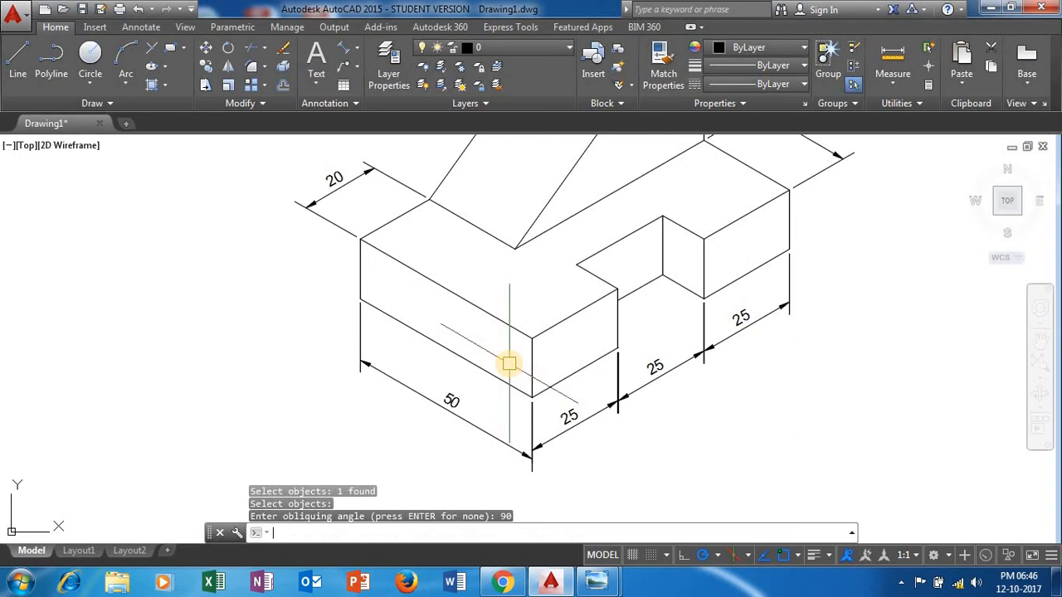
- Stretch the base's lower left dimension line so its end meets the end of the adjacent dimension at the front corner
left_click(475, 427)
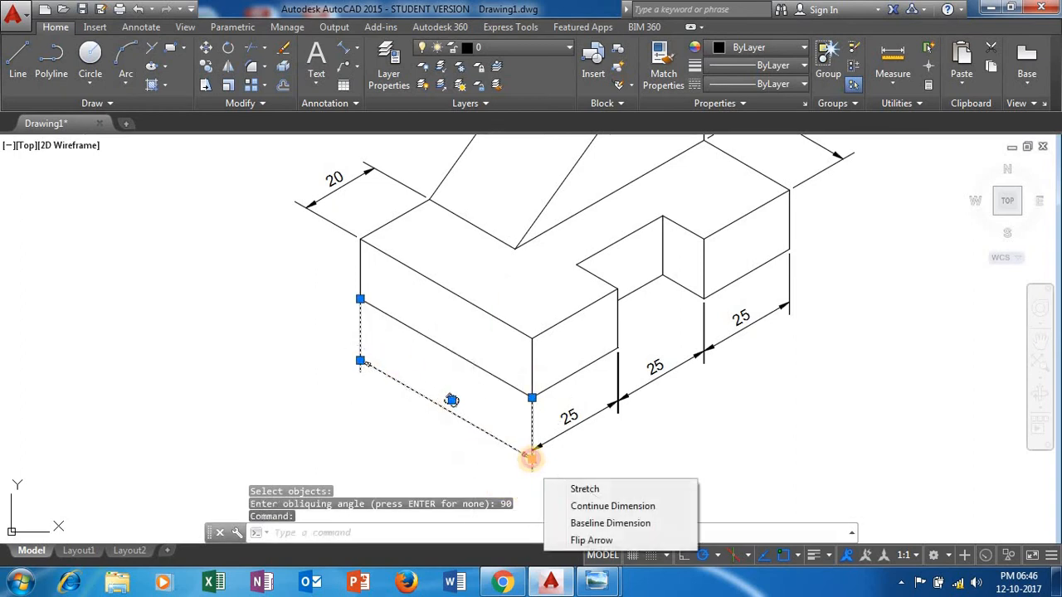
left_click(531, 458)
key("Escape")
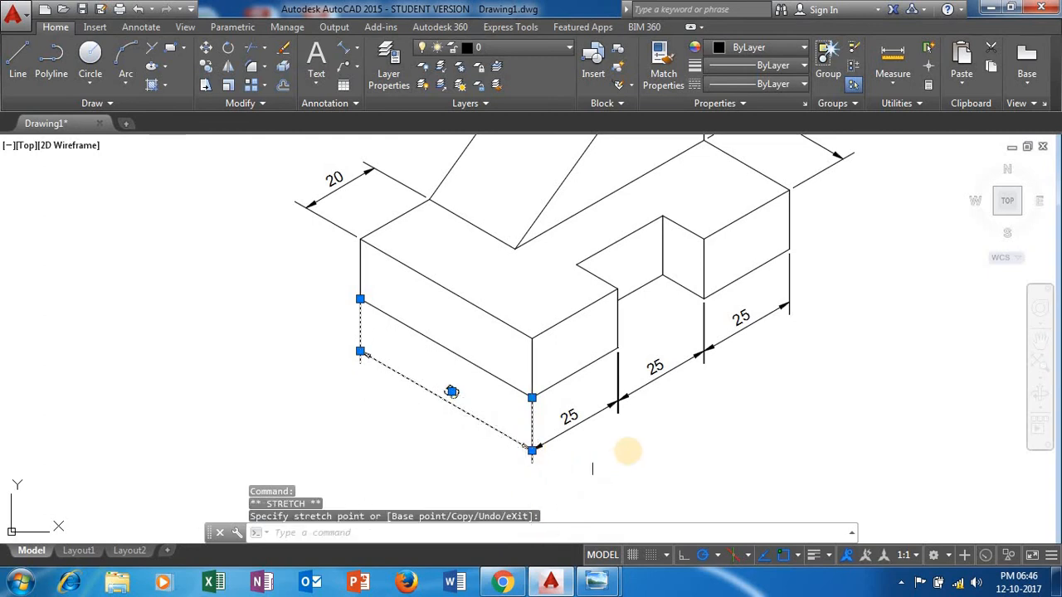
key("Escape")
scroll(635, 390, "down", 3)
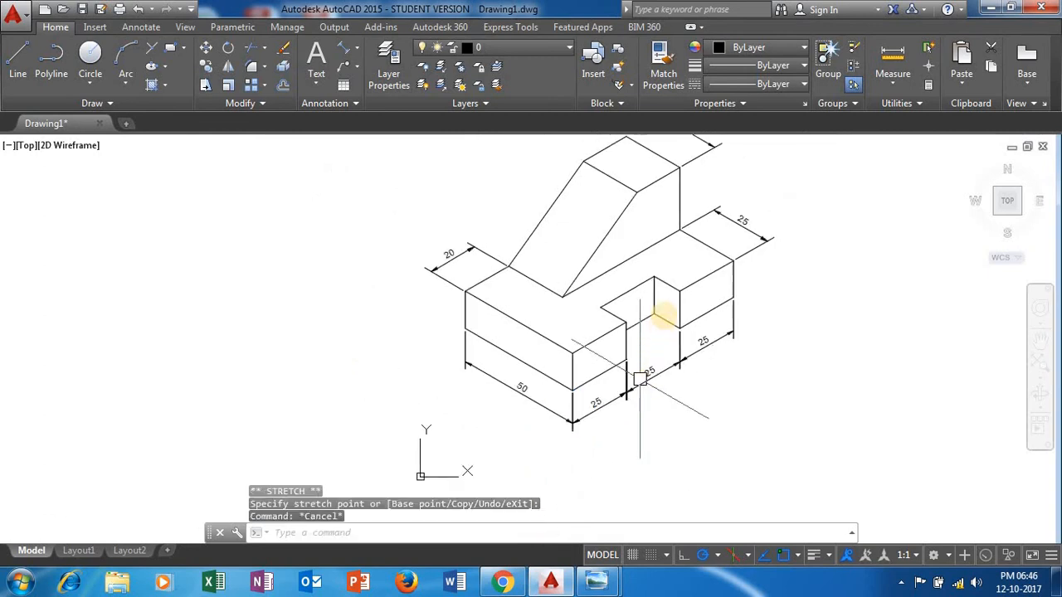
scroll(648, 357, "up", 4)
middle_click_drag(636, 343, 626, 371)
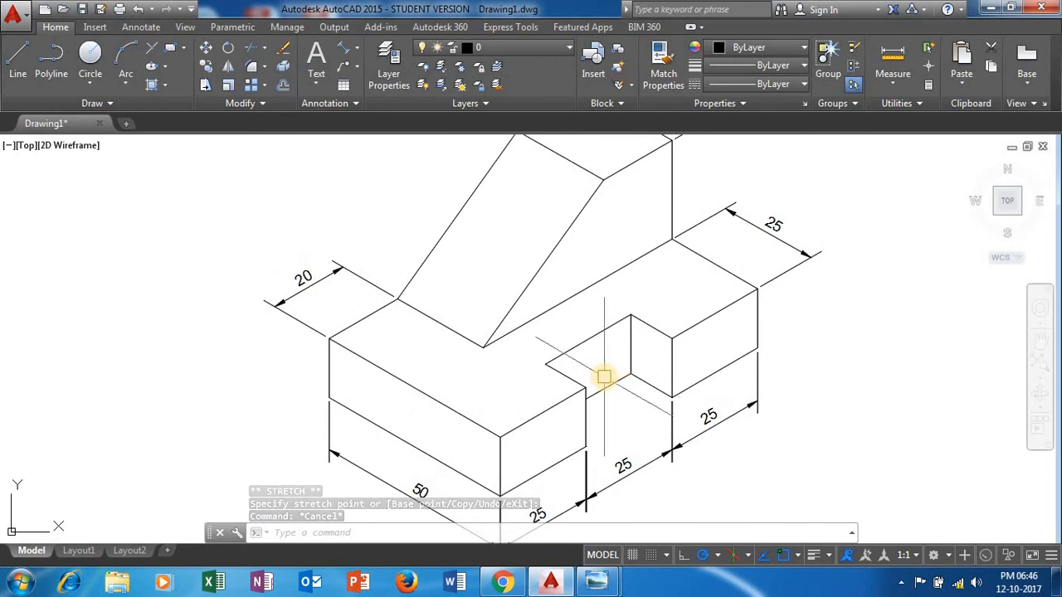
scroll(605, 374, "down", 2)
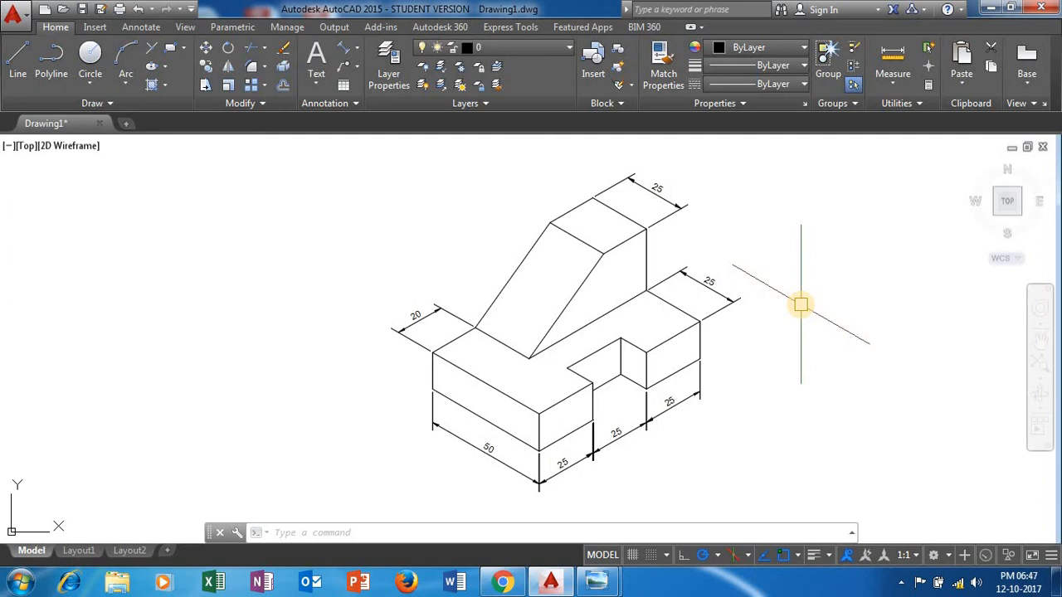
- Modify the Standard dimension style to use fixed length extension lines with a length of 0.25
type("d")
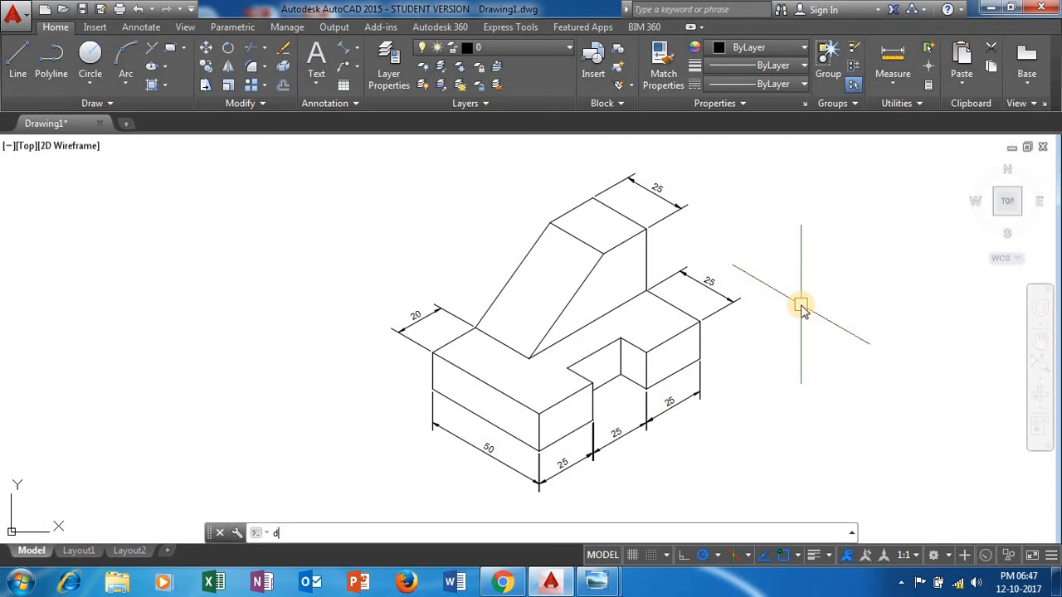
key("Return")
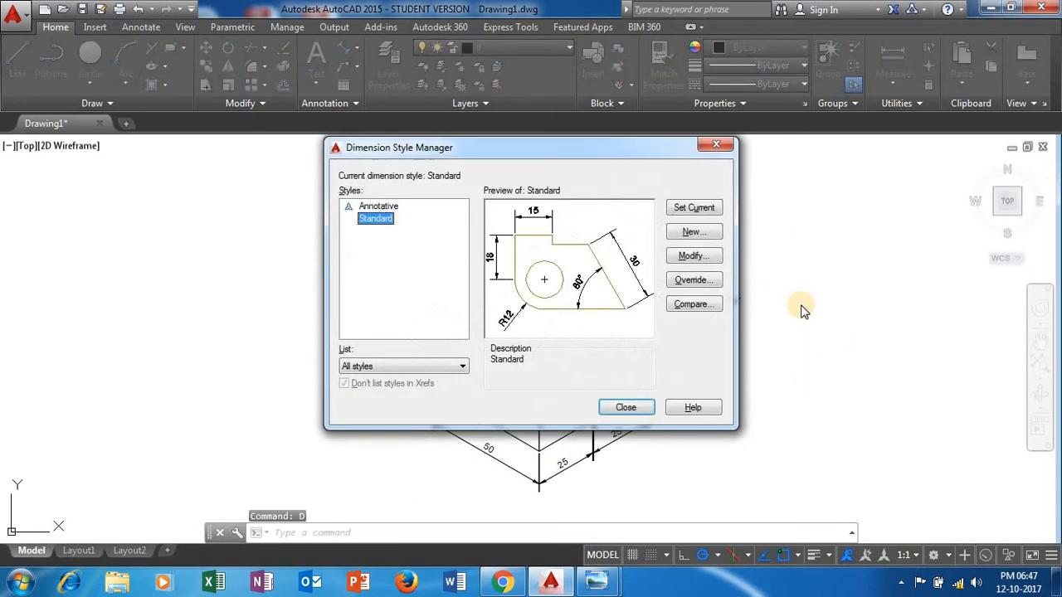
left_click(708, 260)
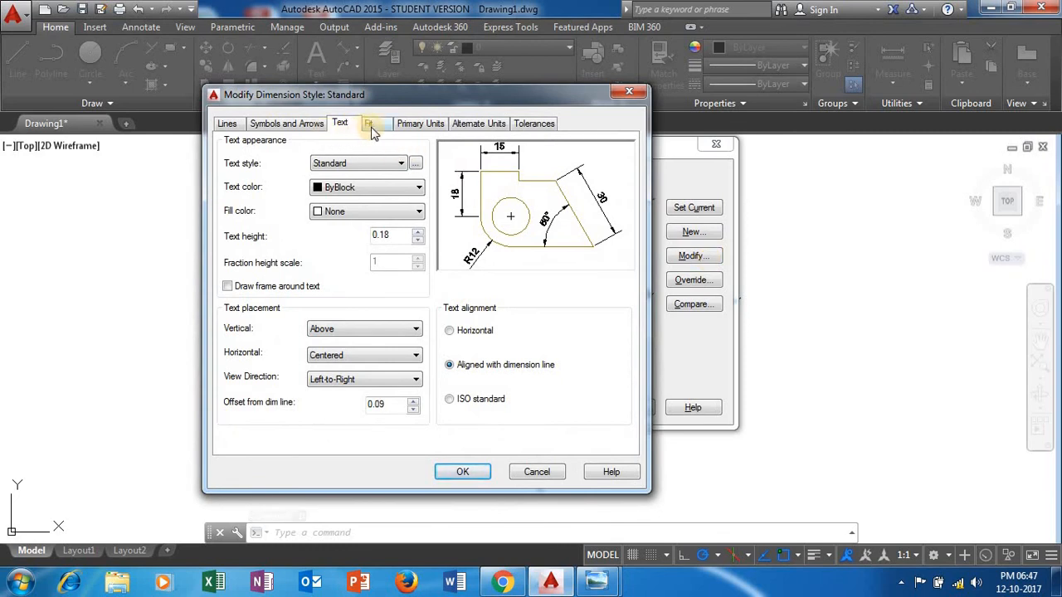
left_click(227, 123)
left_click_drag(288, 100, 393, 100)
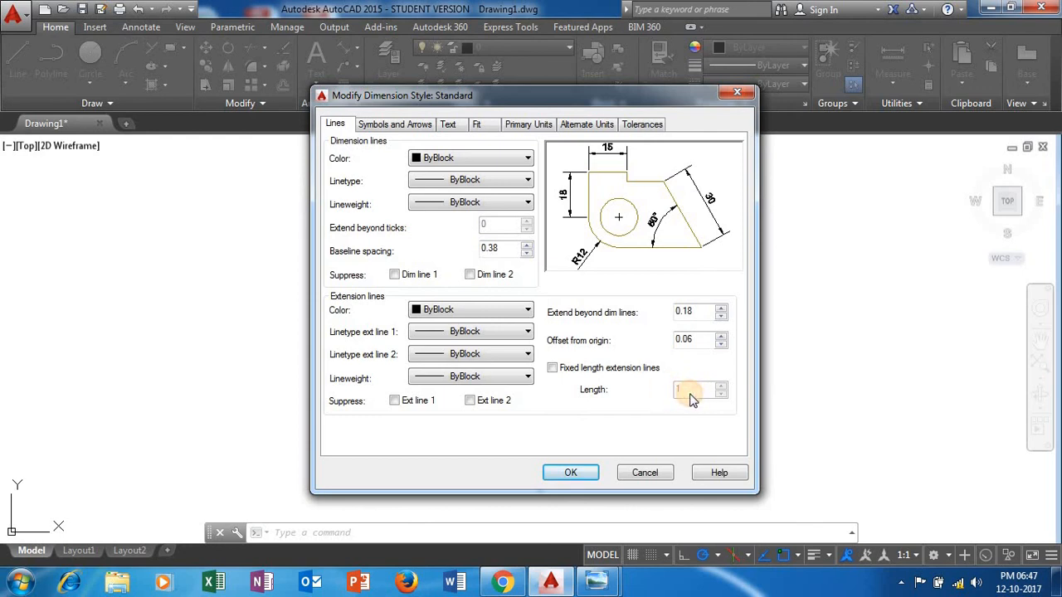
left_click(553, 369)
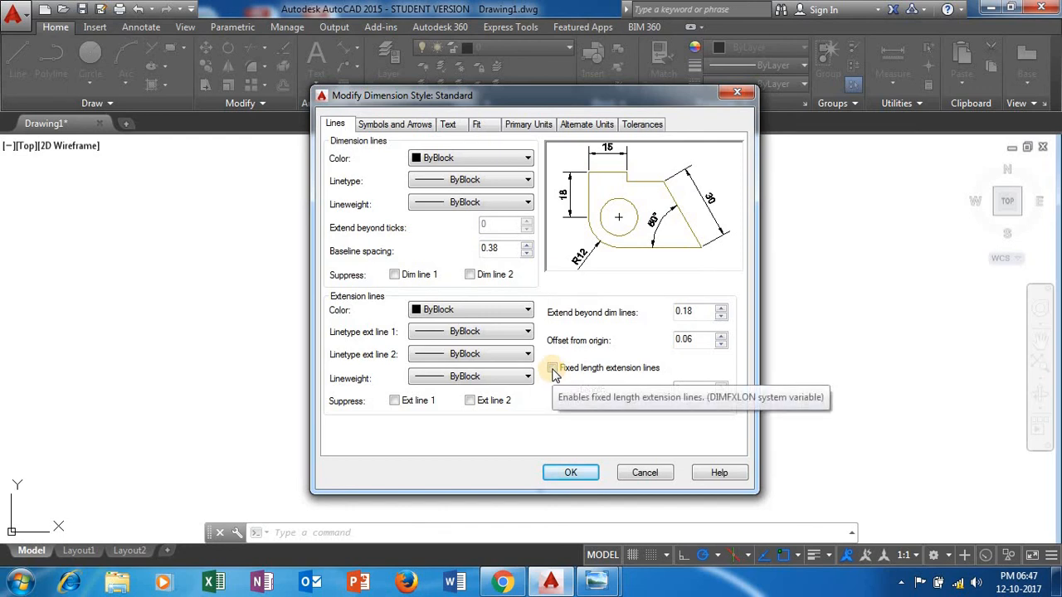
left_click(552, 370)
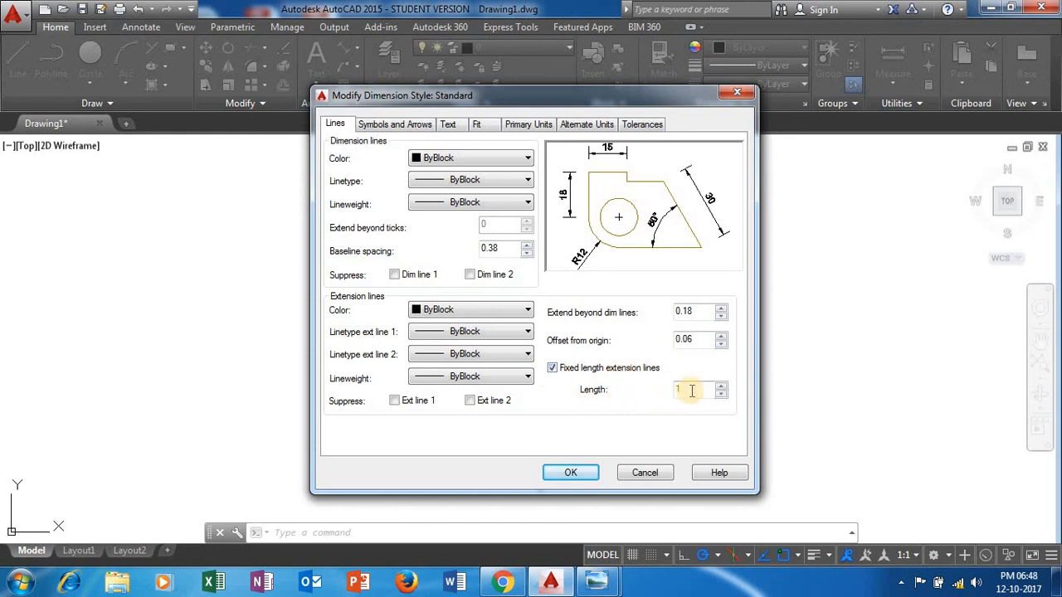
left_click(665, 402)
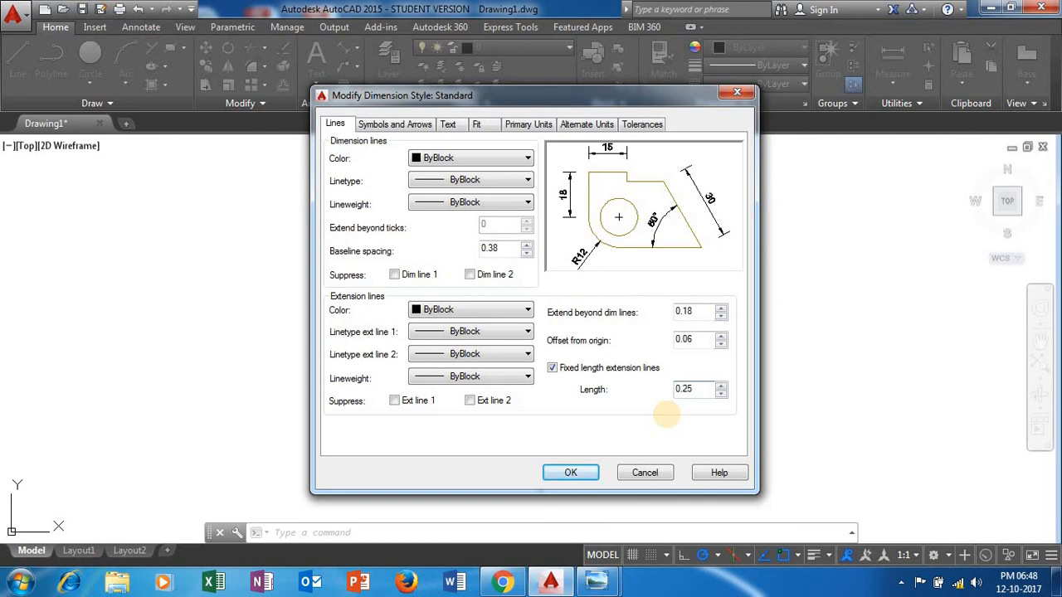
left_click(574, 474)
left_click(624, 407)
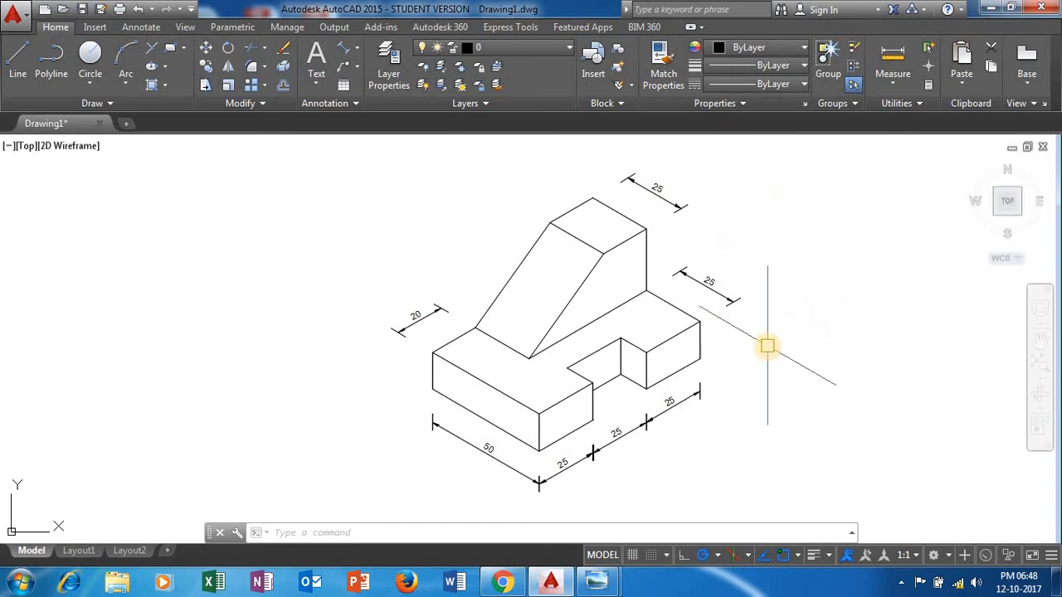
middle_click(766, 349)
middle_click(766, 348)
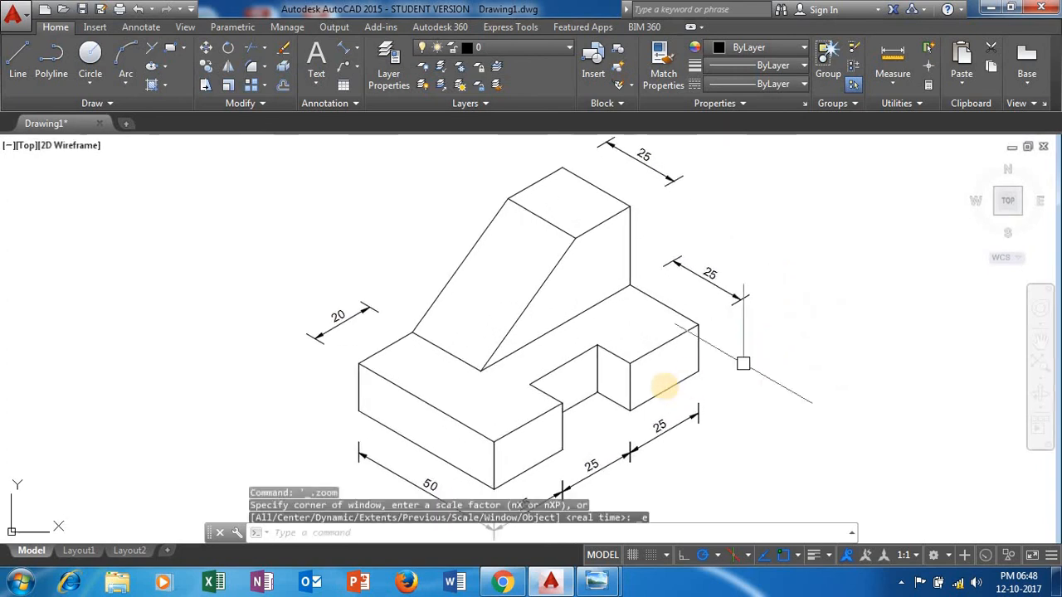
middle_click_drag(801, 379, 793, 359)
scroll(793, 359, "down", 1)
scroll(793, 359, "up", 1)
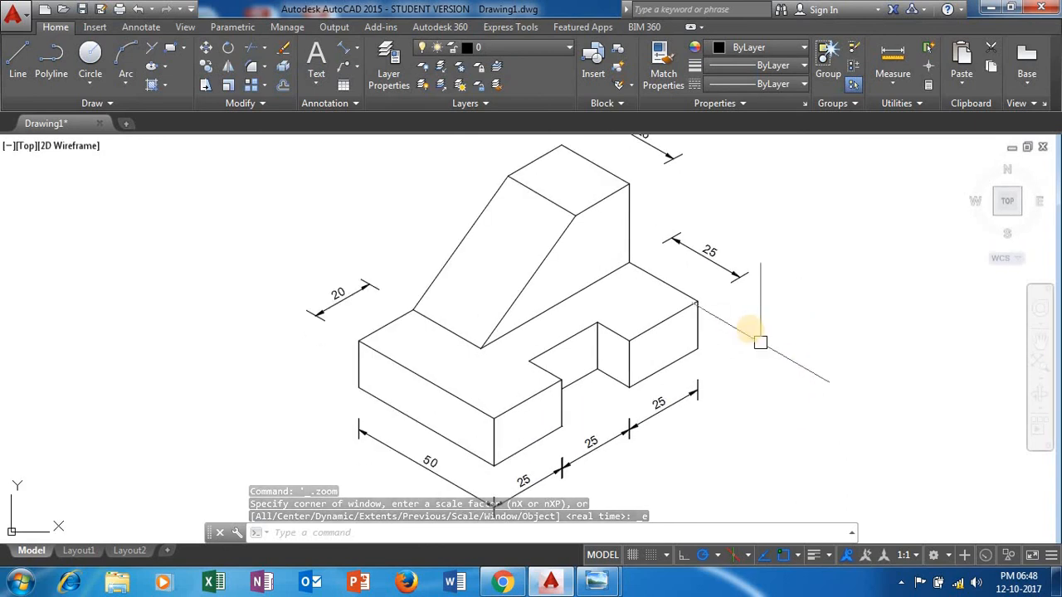